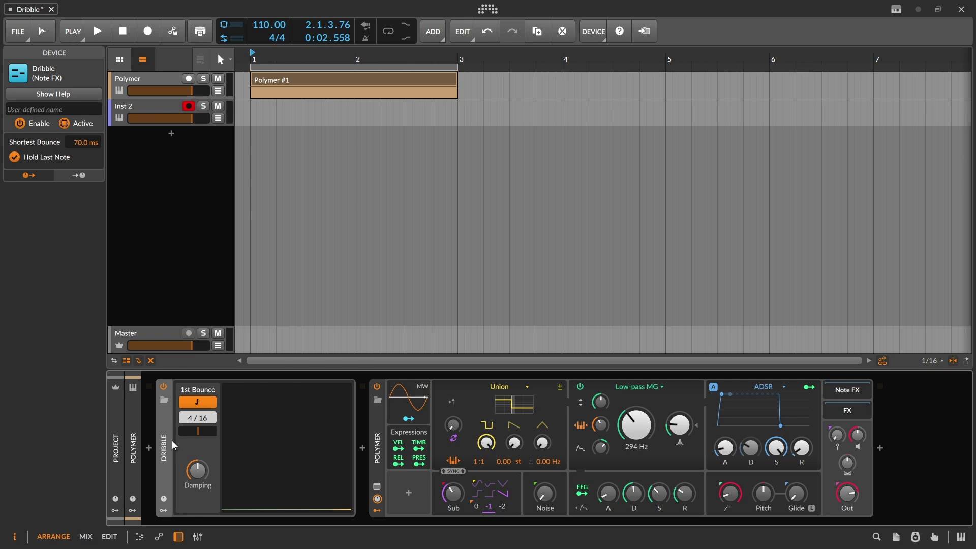
Turn off Hold Last Note on the Dribble device and record-arm the Polymer track in place of Inst 2.
click(28, 157)
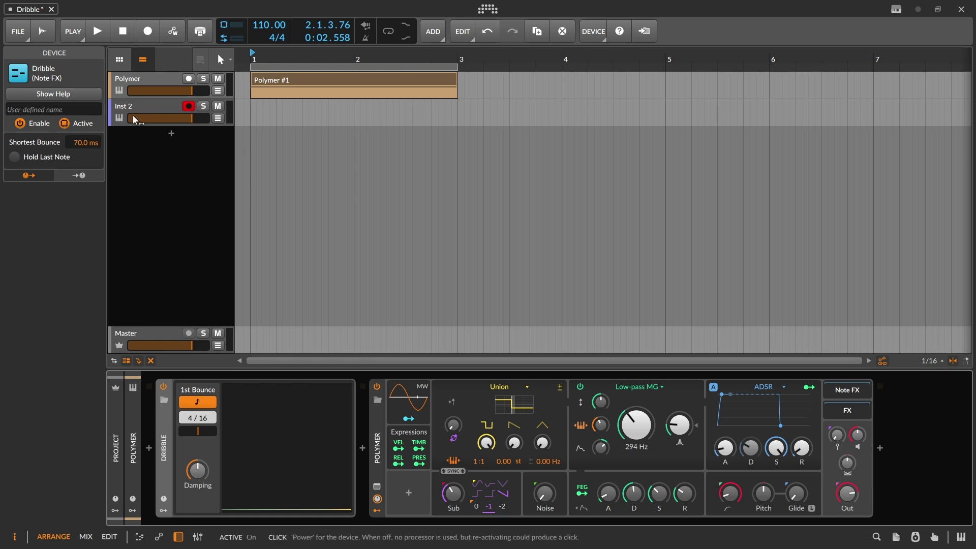
click(188, 80)
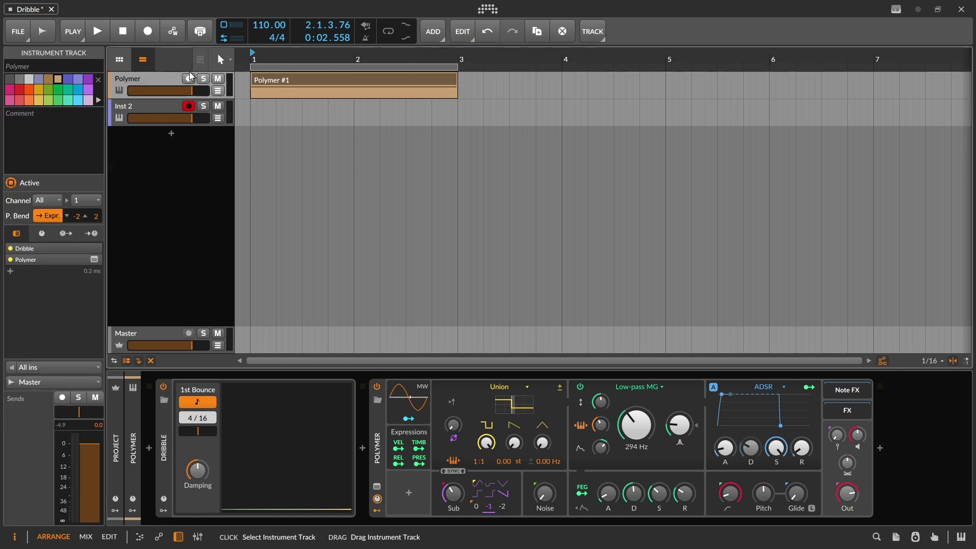
click(194, 108)
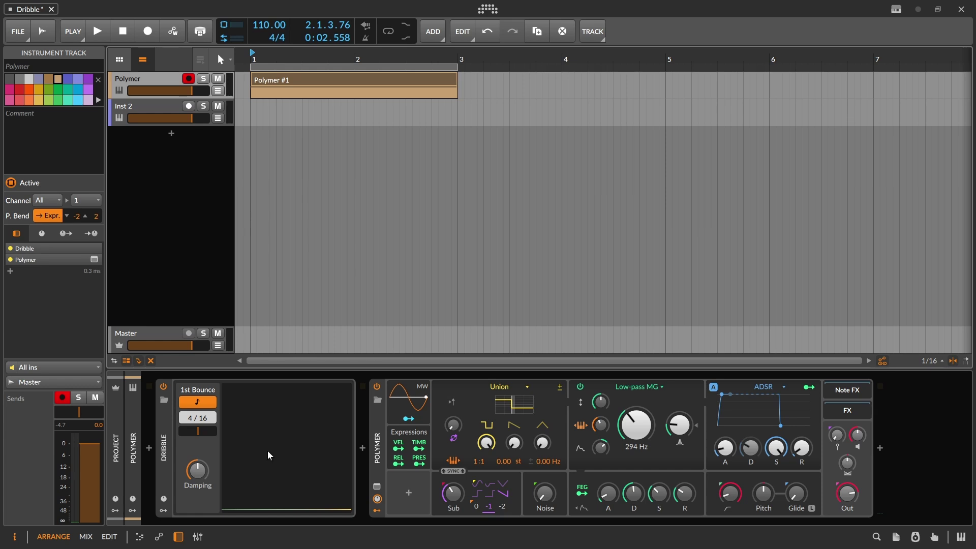
Set Dribble's Shortest Bounce to 10.0 ms and lower its Damping to near the minimum.
click(157, 422)
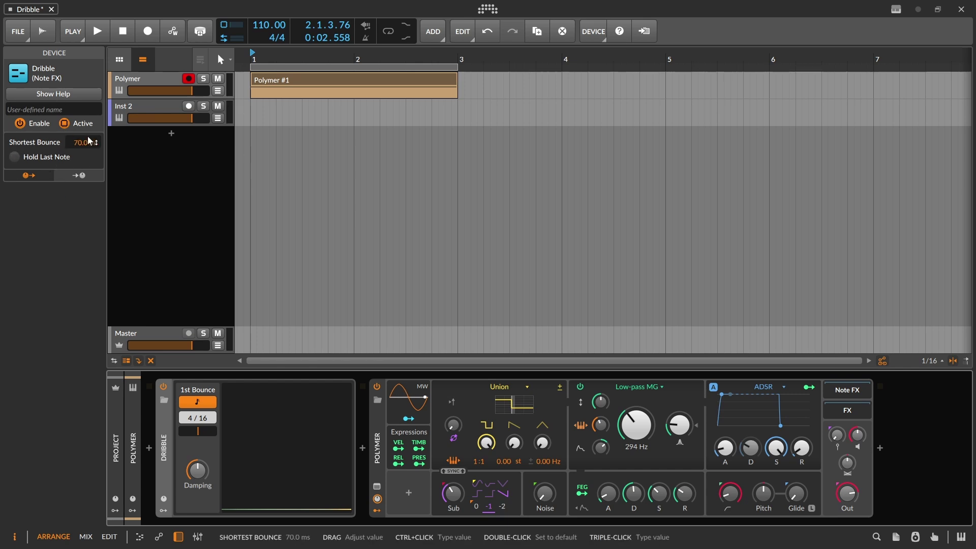
drag(88, 144, 88, 144)
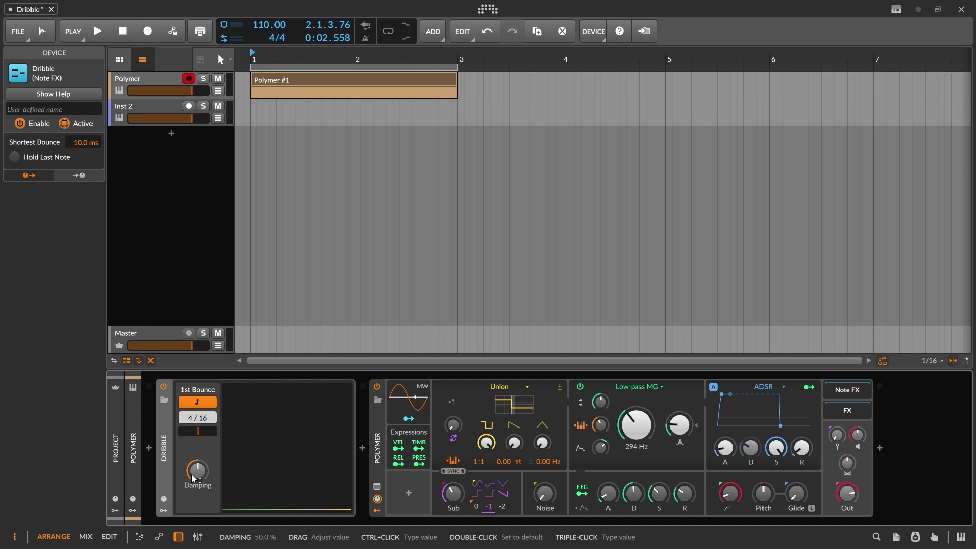
drag(192, 476, 191, 505)
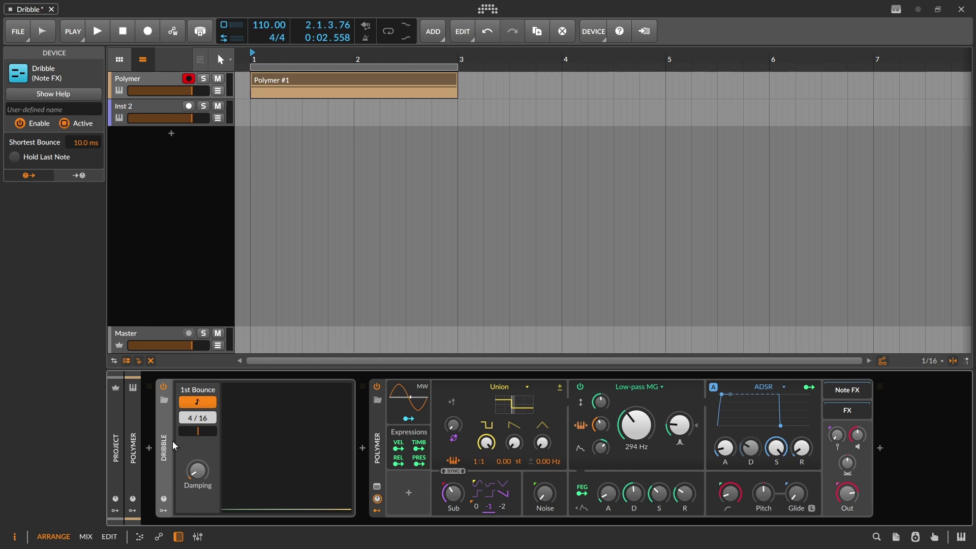
Record-arm Inst 2 and record a take of slightly over two bars from the Dribble-processed Polymer clip, with automation writing off.
click(301, 76)
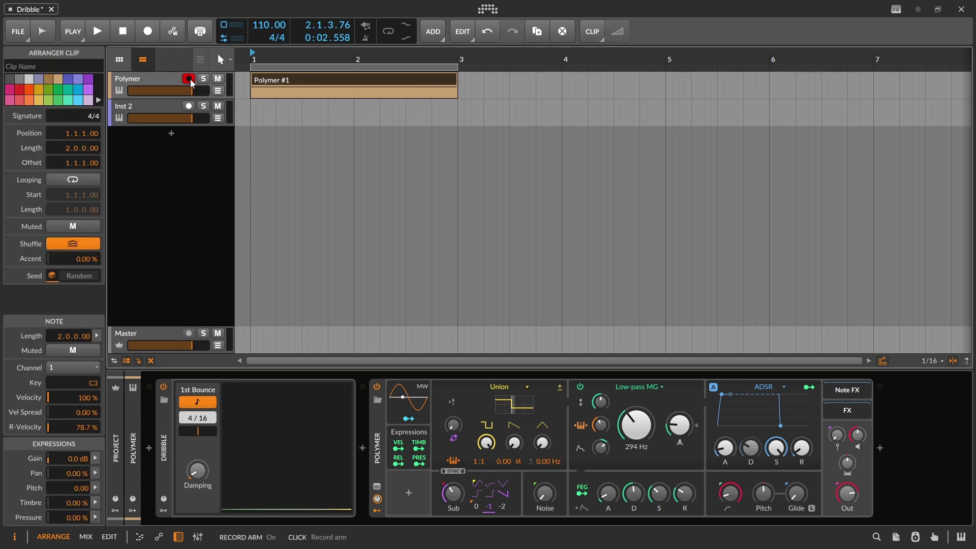
click(188, 106)
click(155, 40)
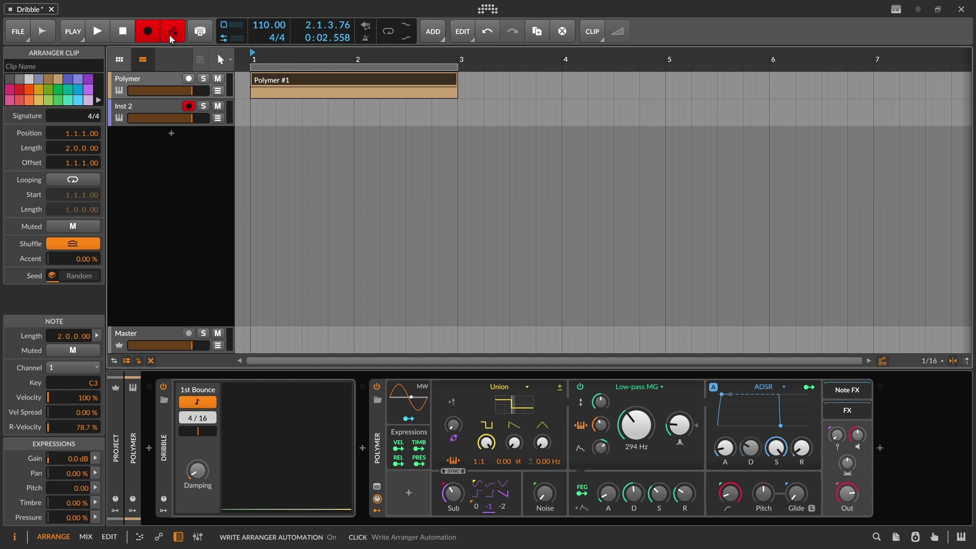
click(102, 35)
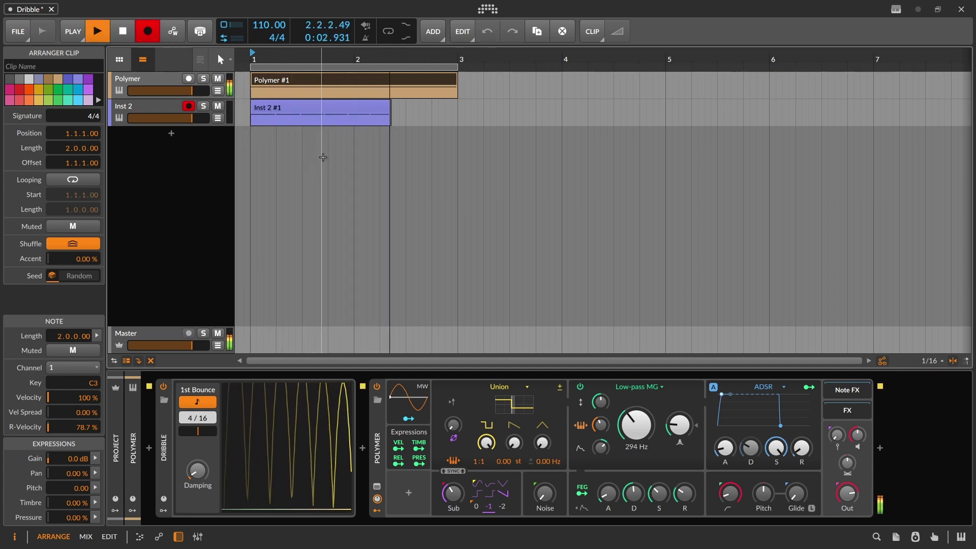
key(space)
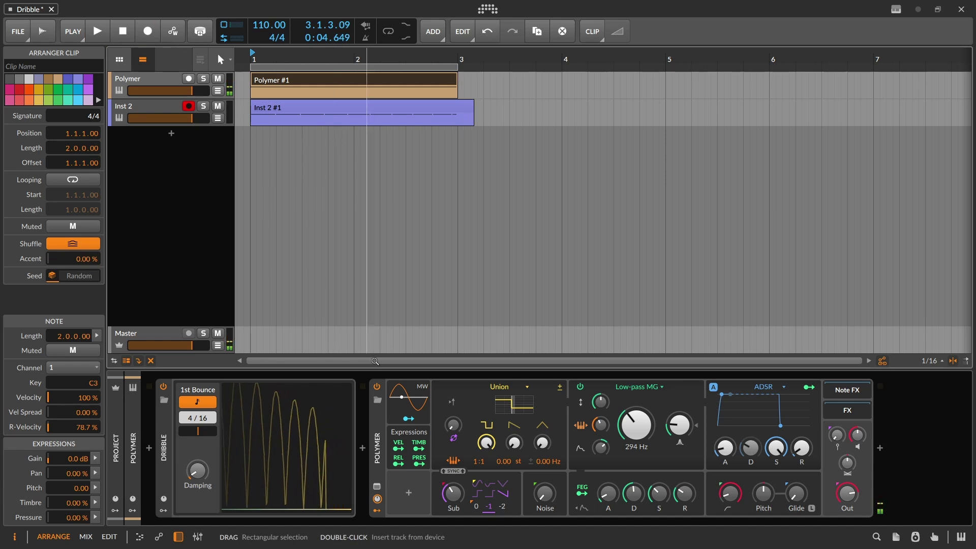
Compare the source note in the Polymer #1 clip with the bounced notes recorded in the Inst 2 #1 clip.
double_click(307, 85)
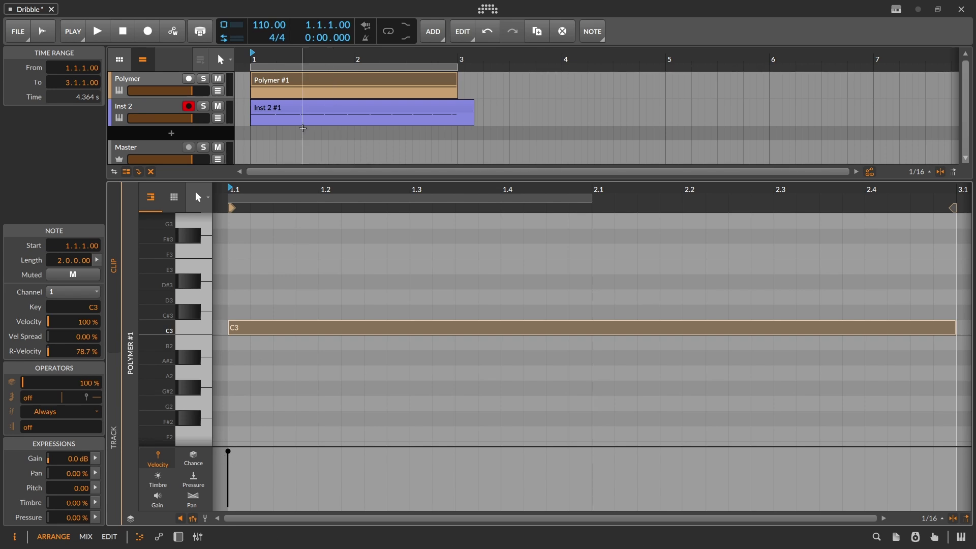
click(310, 109)
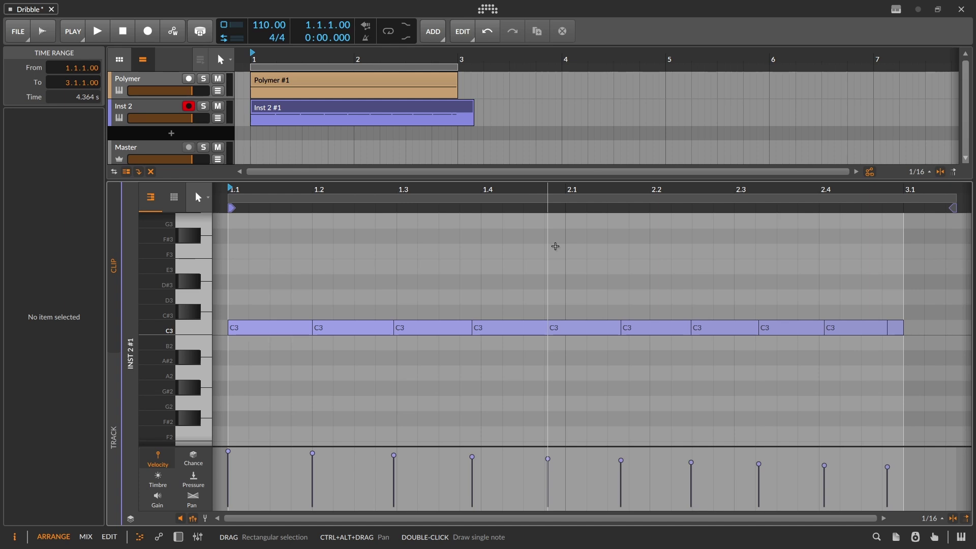
double_click(166, 78)
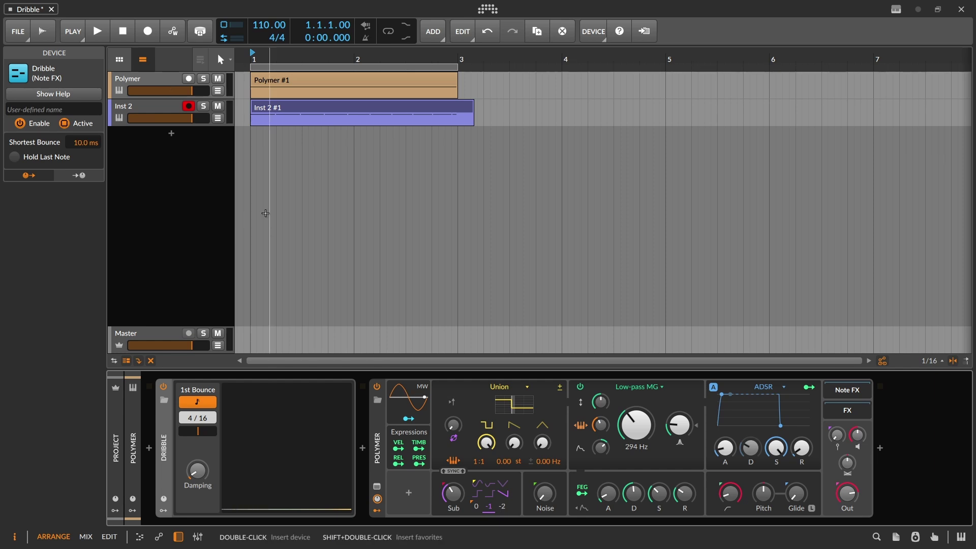
Lower the C3 note's velocity in the Polymer #1 clip to 43.0 % and delete the recorded Inst 2 #1 clip.
double_click(273, 81)
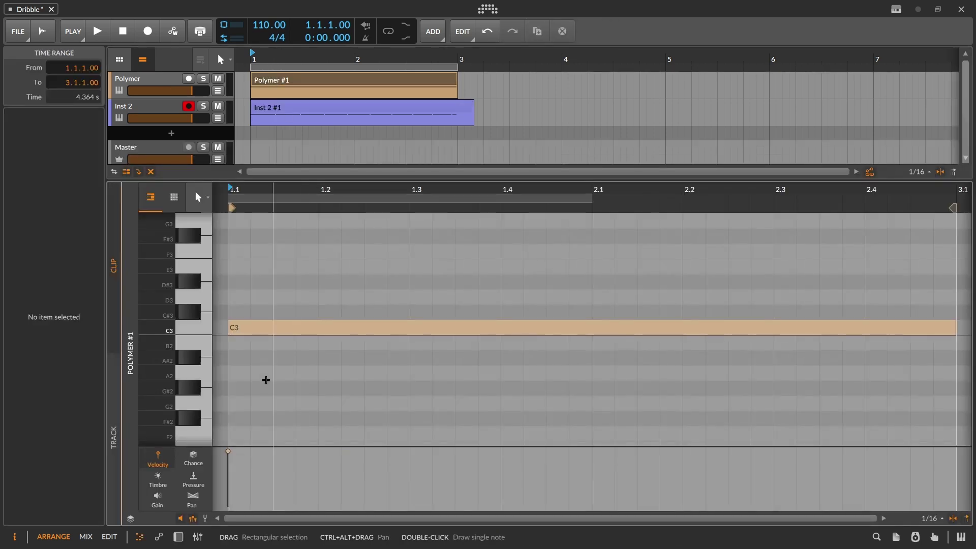
drag(226, 451, 227, 483)
click(269, 104)
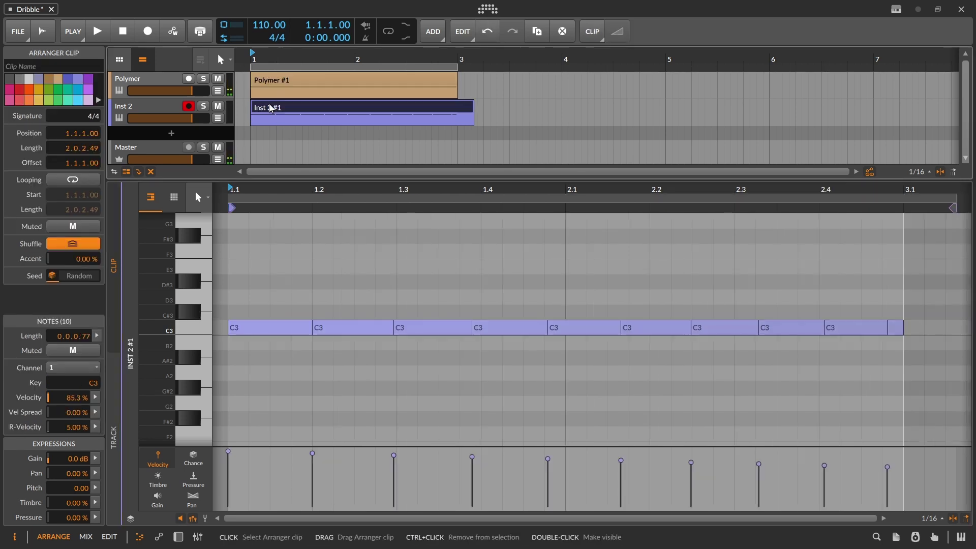
key(Delete)
Record another take of about two bars onto Inst 2 using the lower-velocity source note.
click(148, 31)
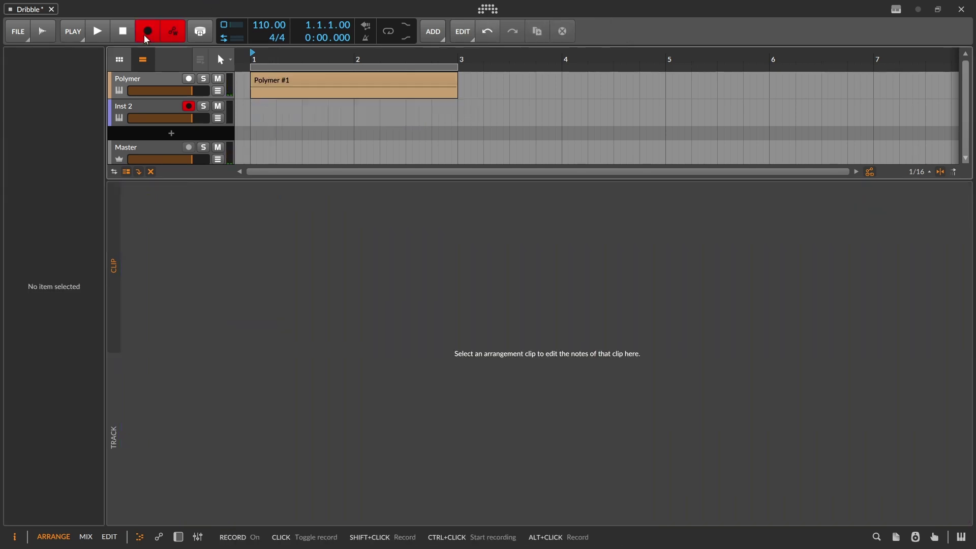
key(space)
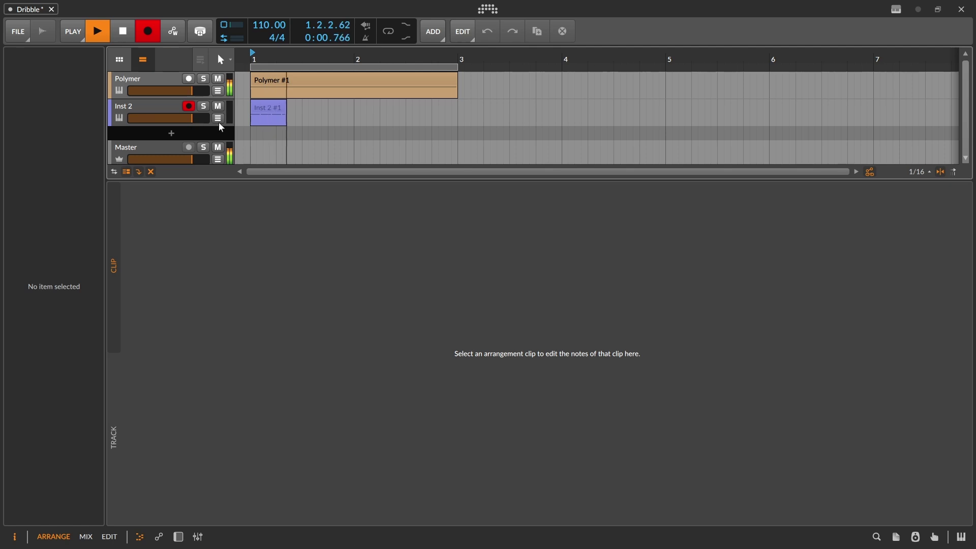
click(140, 81)
click(140, 80)
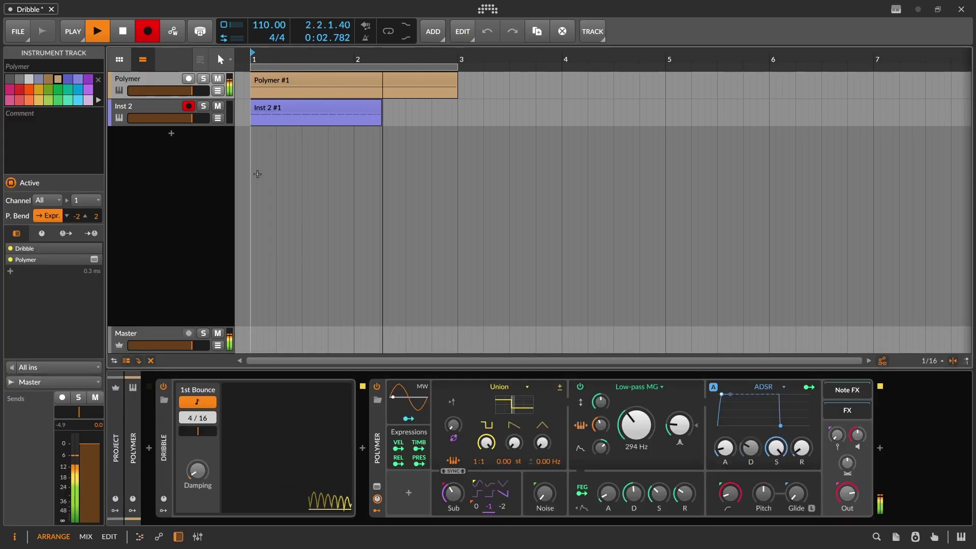
key(space)
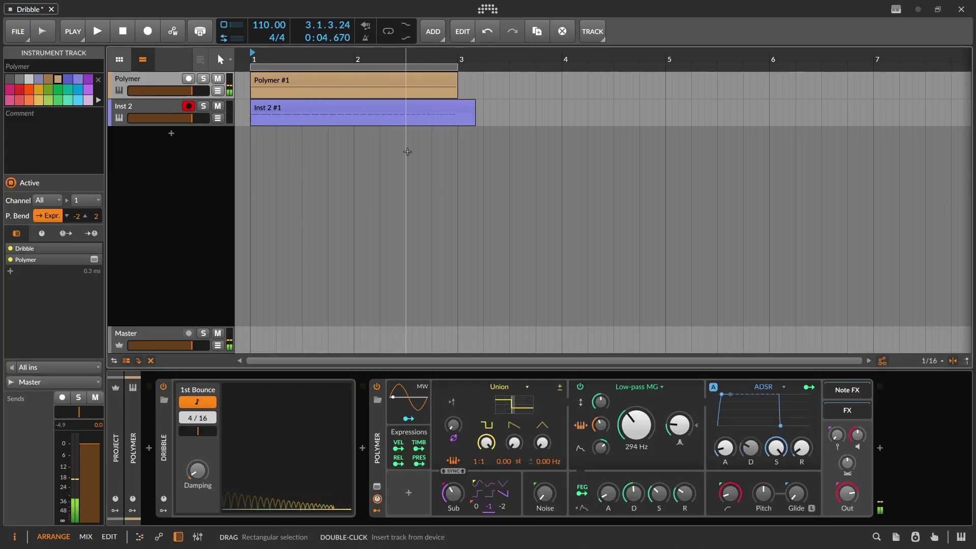
Open the new Inst 2 #1 clip and enlarge its velocity lane to examine the timing and velocity of the bounces.
click(426, 105)
double_click(426, 106)
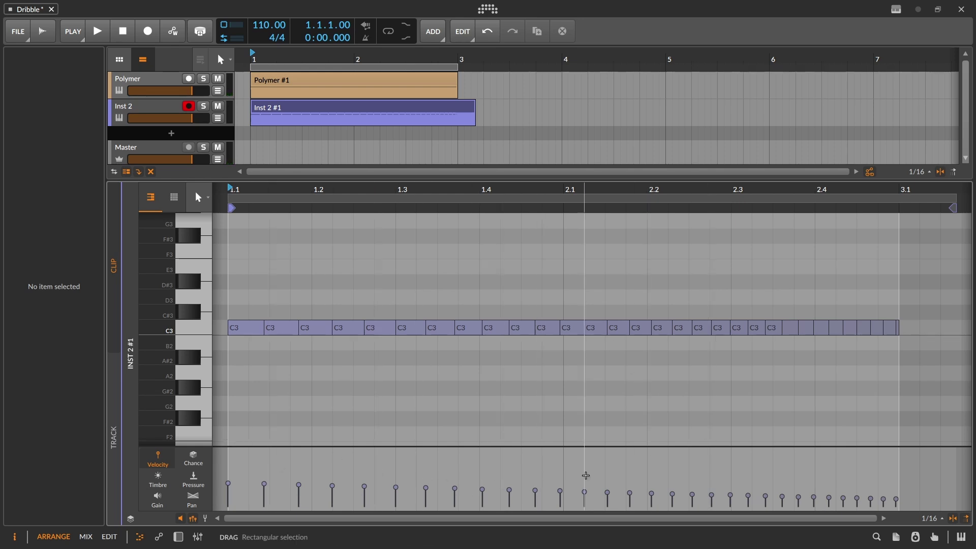
drag(767, 447, 751, 407)
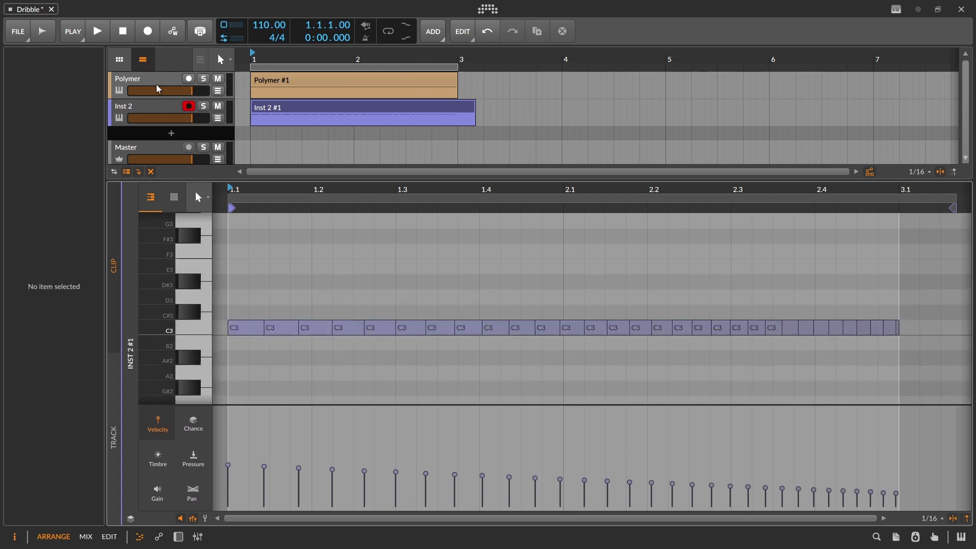
Return to the Polymer track's devices and raise Dribble's Damping and Polymer's velocity sensitivity.
key(d)
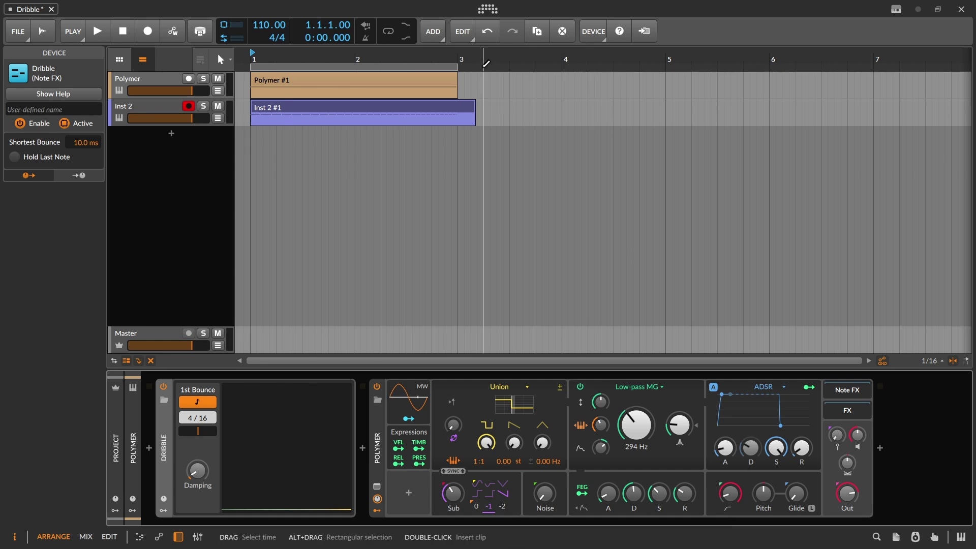
mouse_move(197, 471)
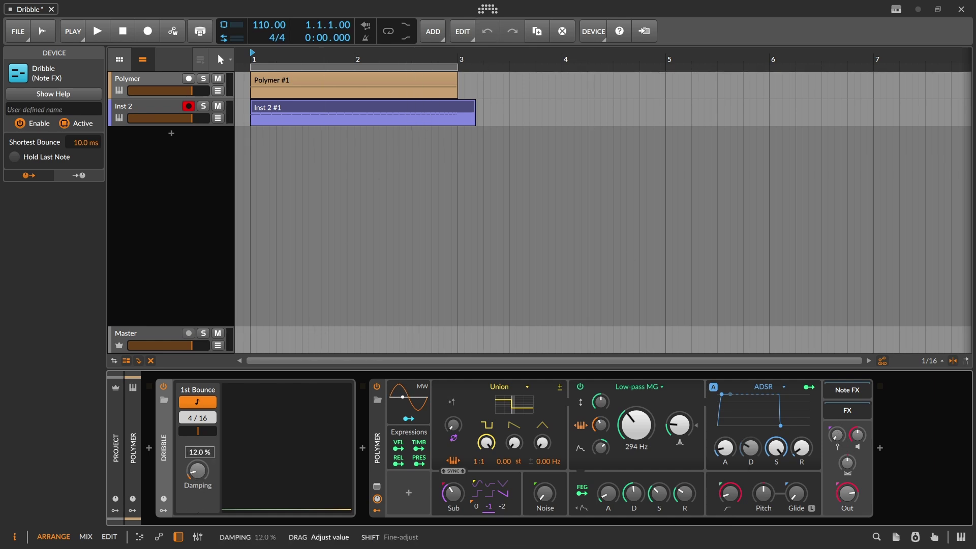
drag(198, 471, 198, 470)
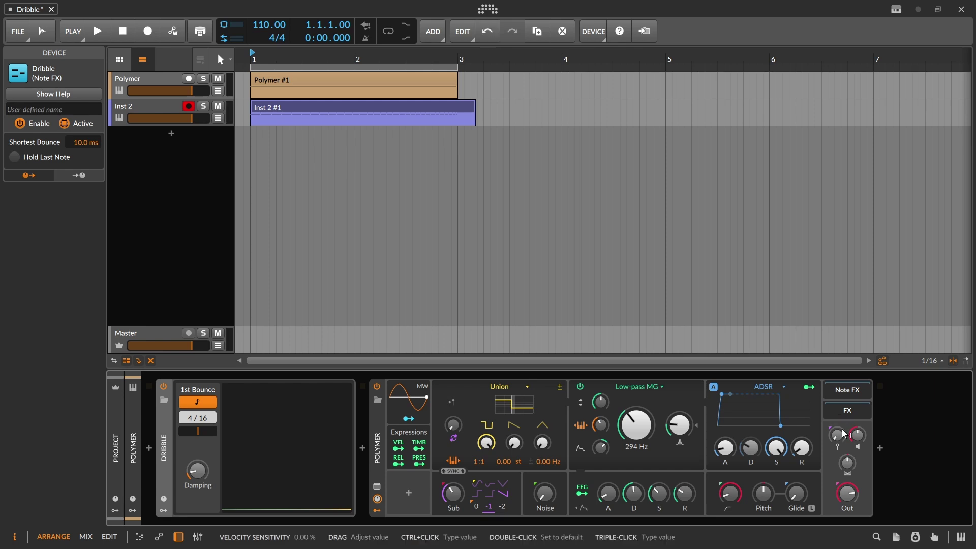
Replace the Inst 2 #1 clip with a new recording slightly over one bar long, using 20.8 % Damping on Dribble.
click(409, 114)
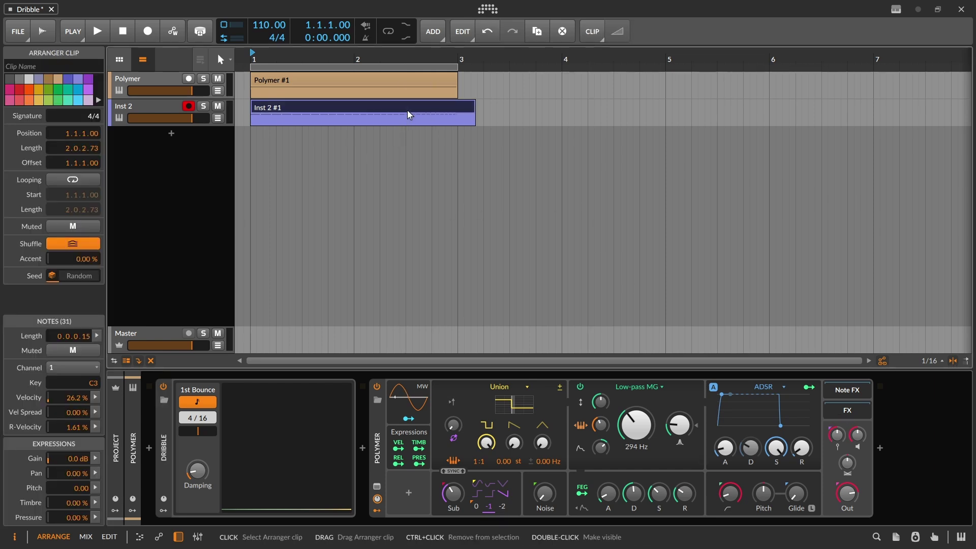
key(Delete)
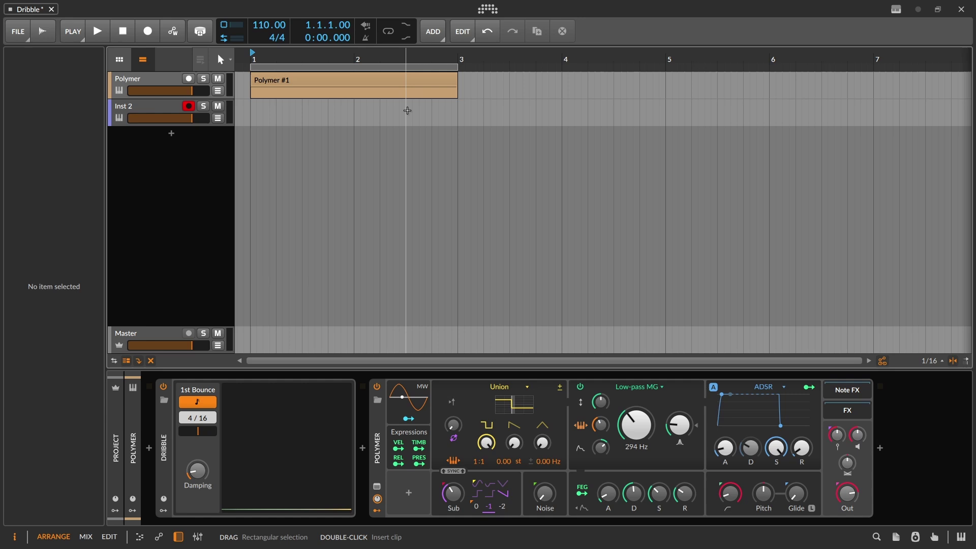
click(276, 87)
click(175, 37)
click(174, 36)
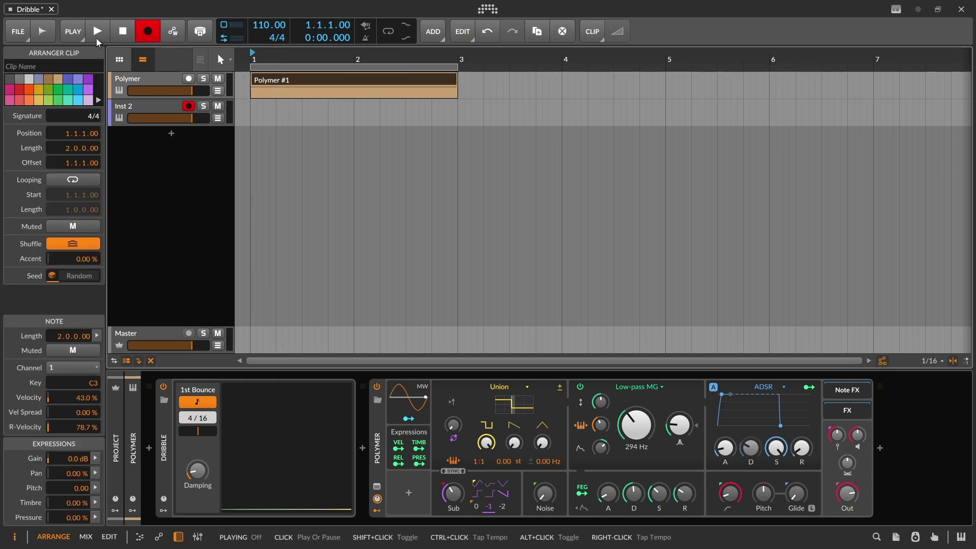
mouse_move(196, 469)
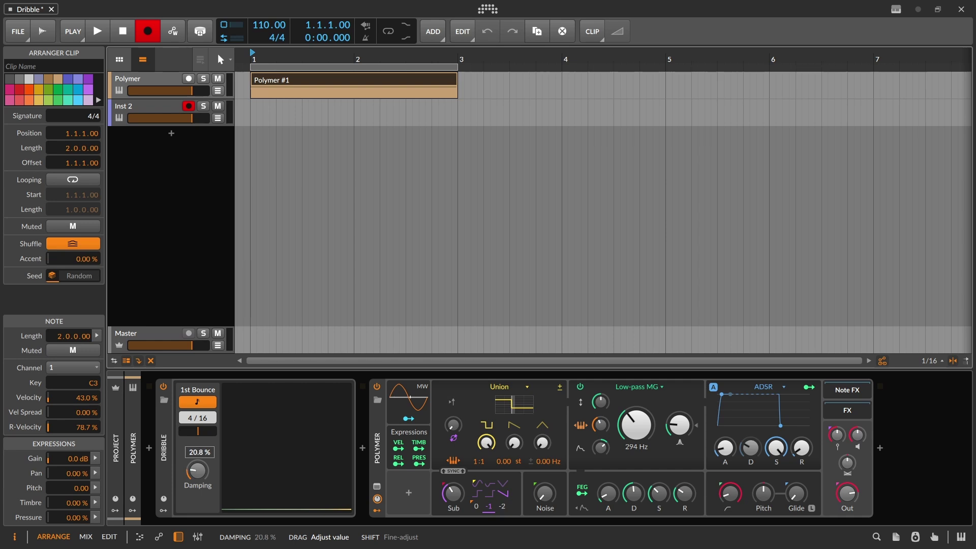
click(102, 28)
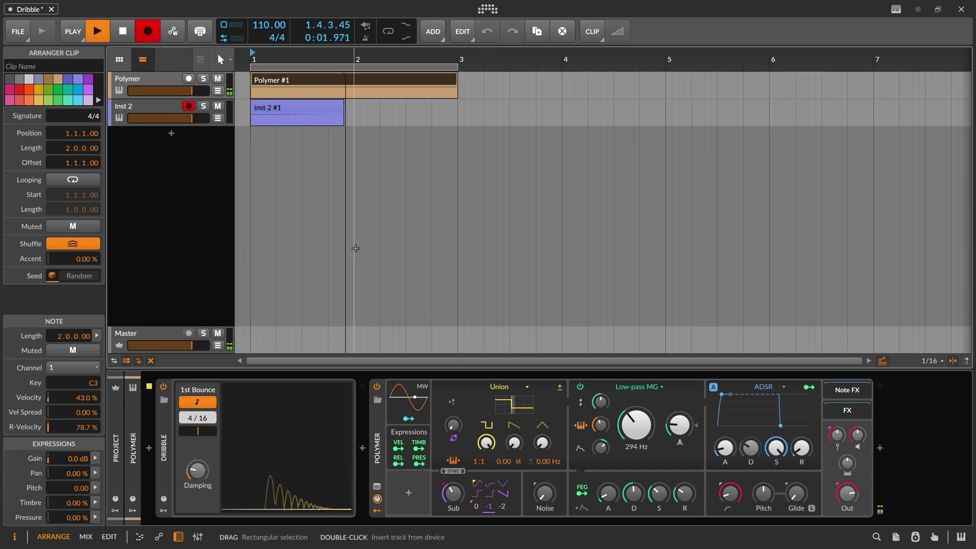
key(space)
Open the re-recorded Inst 2 #1 clip and examine the spacing and velocities of its closely packed final notes.
double_click(322, 110)
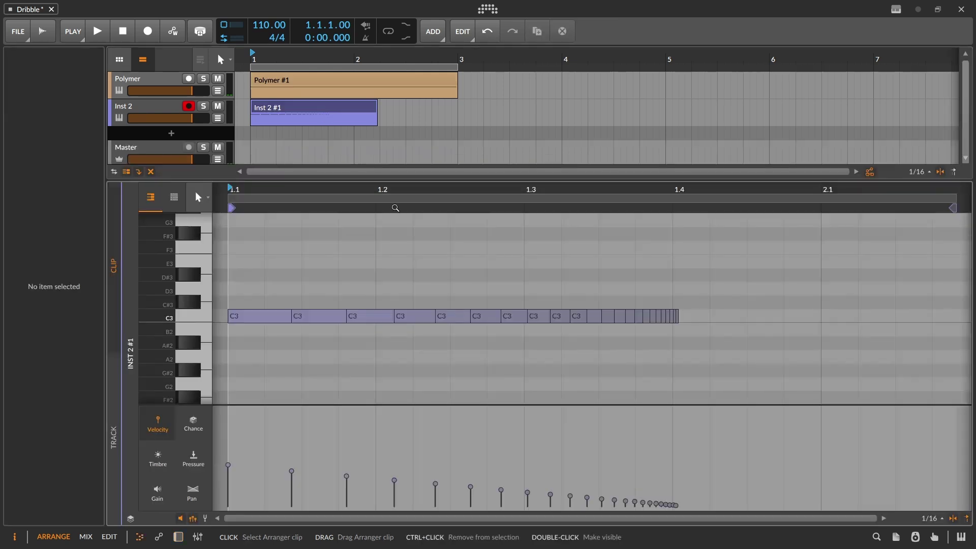
drag(676, 201, 712, 218)
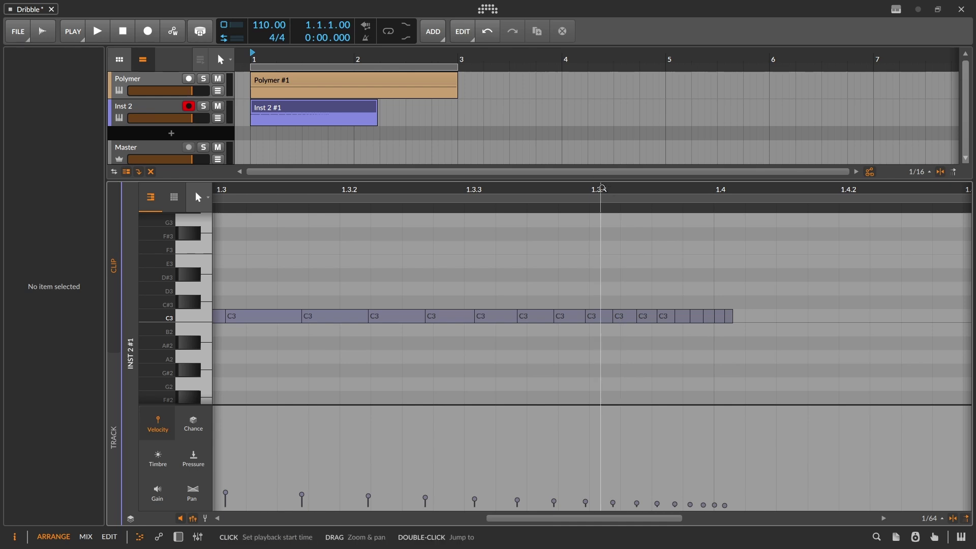
scroll(602, 189, down, 5)
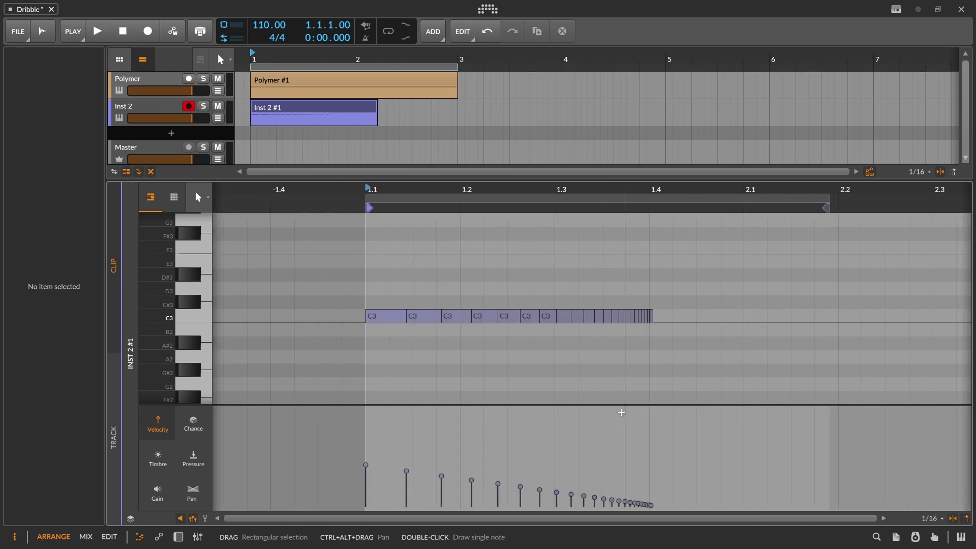
mouse_move(617, 405)
mouse_down()
mouse_move(608, 210)
mouse_move(613, 399)
mouse_up()
Return to the Polymer track's devices and route velocity to Saw 0.276, Pulse -0.31, Tri 0.276, Cutoff 37.60 and Osc/Sub 0.320.
double_click(128, 77)
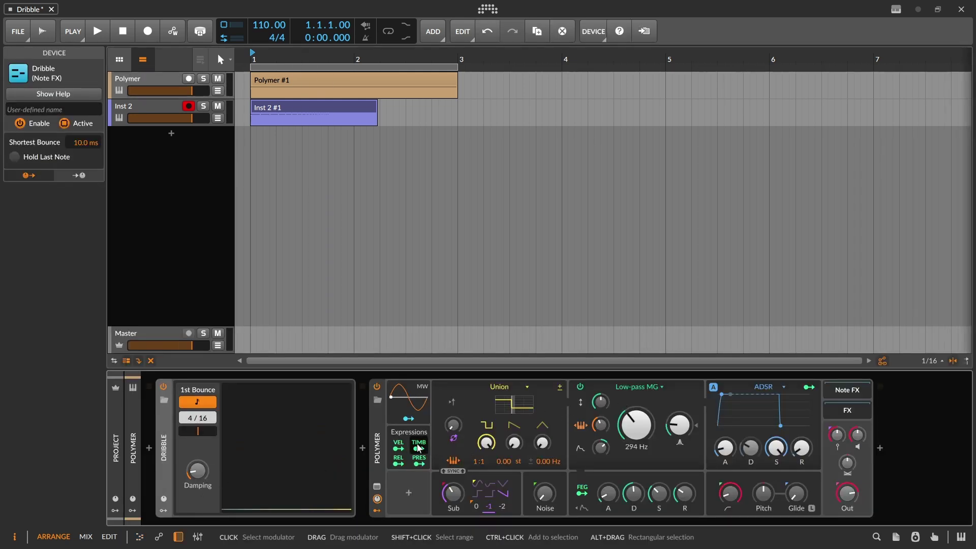
click(398, 448)
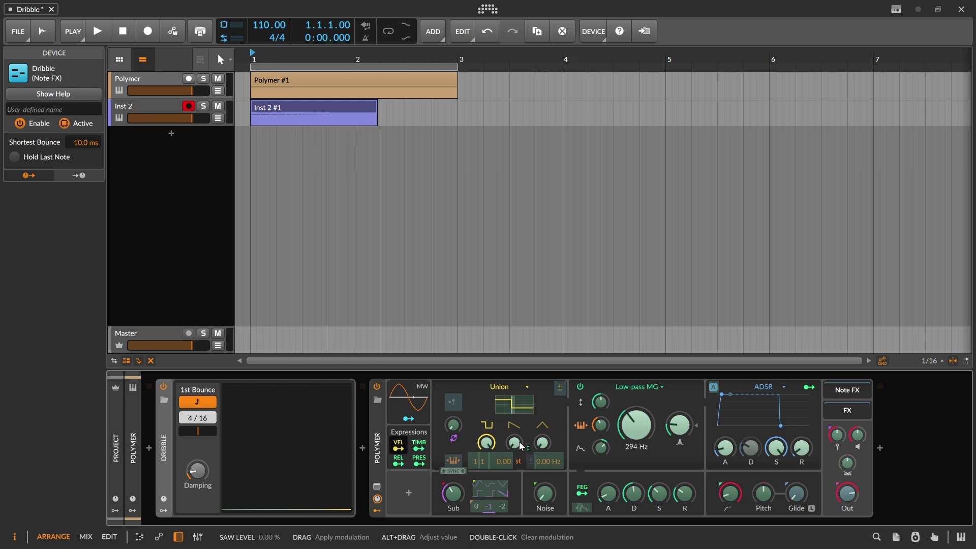
drag(516, 442, 542, 436)
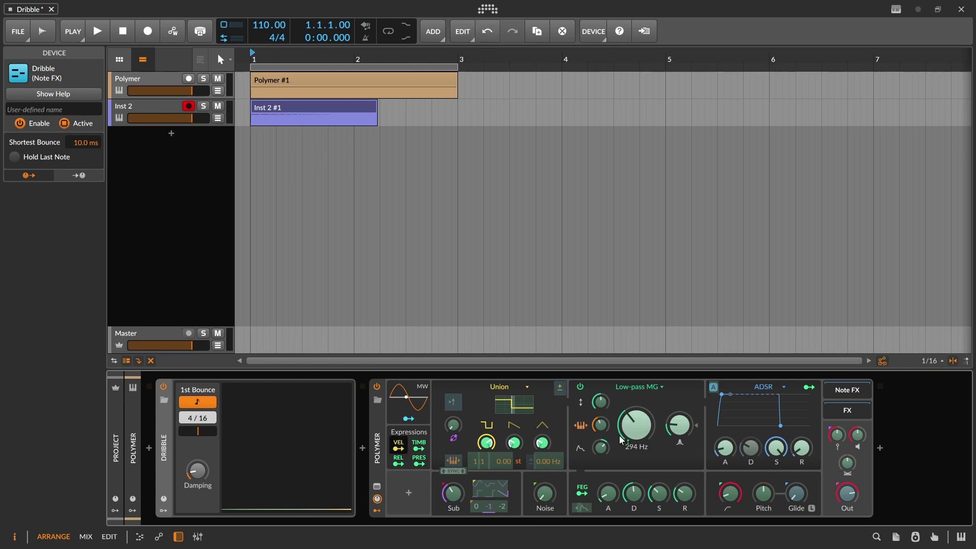
drag(637, 425, 639, 431)
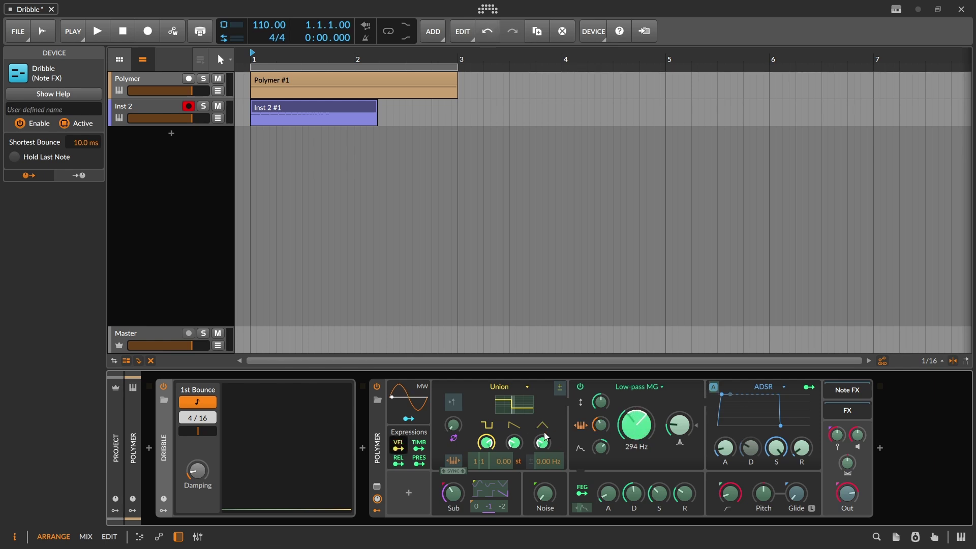
drag(454, 493, 456, 494)
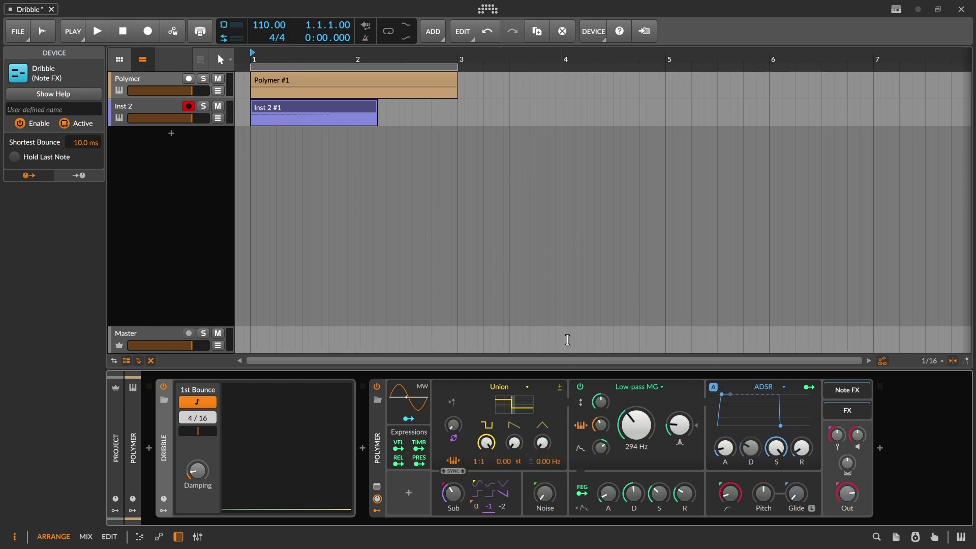
Replace the Inst 2 #1 clip with a new recording about 1.7 bars long and open it to view its velocities.
click(311, 114)
click(312, 112)
key(Delete)
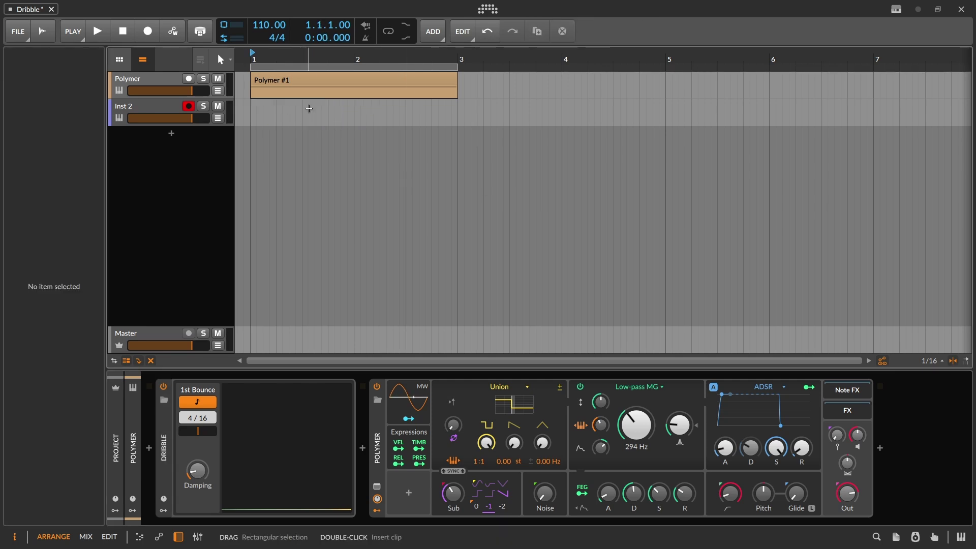
click(153, 36)
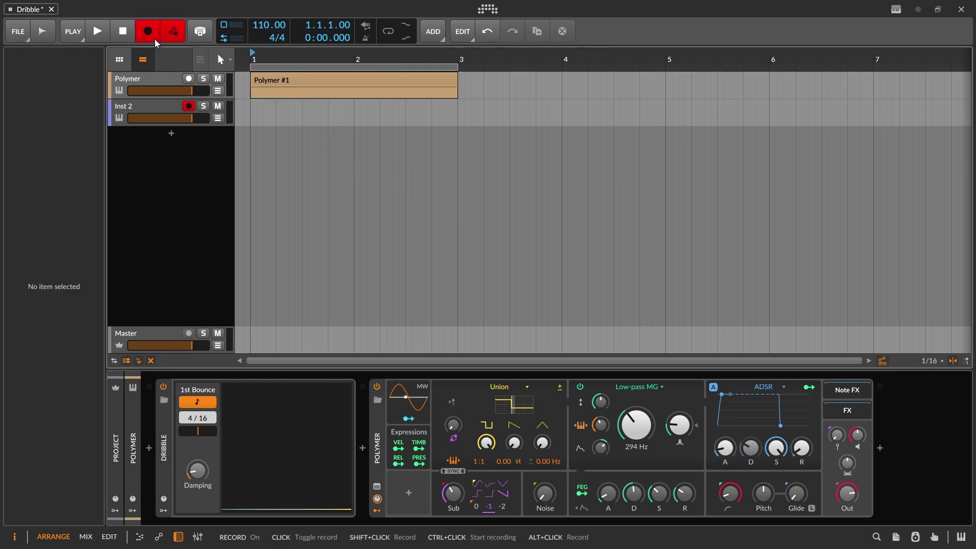
click(101, 34)
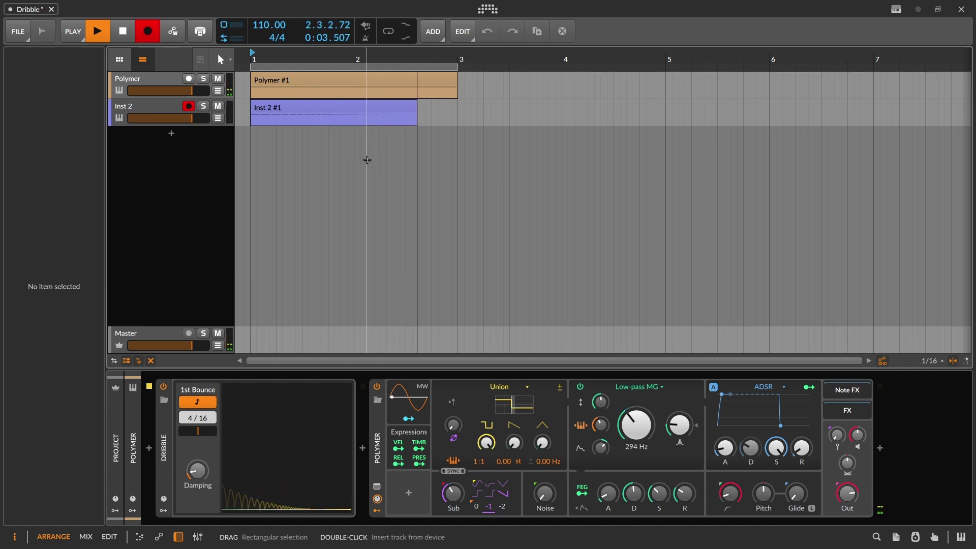
key(space)
double_click(359, 115)
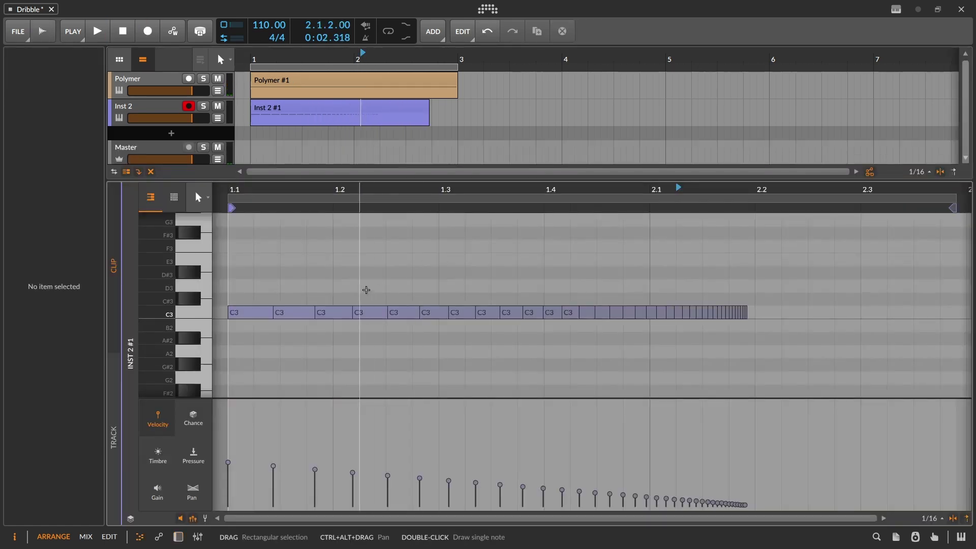
drag(382, 181, 382, 262)
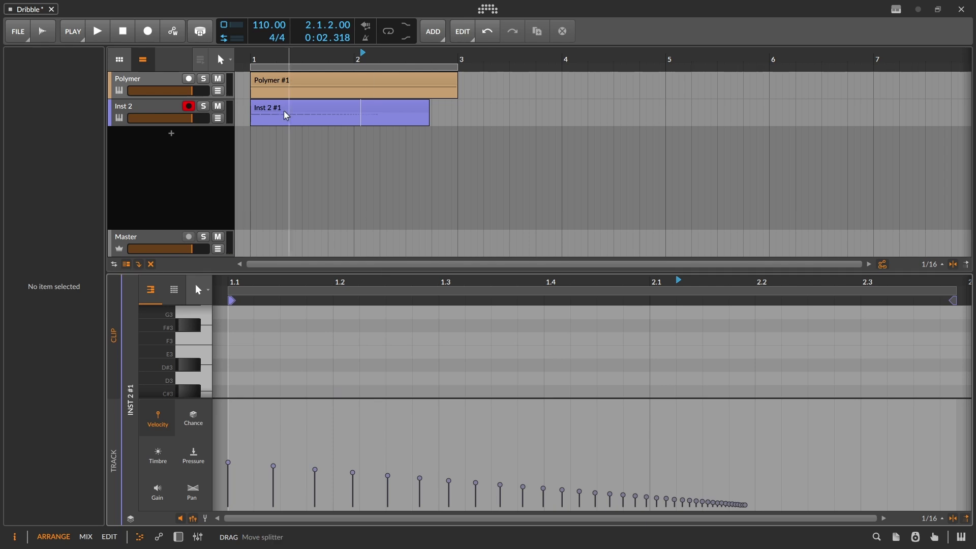
Return to the Polymer track's devices, record-arm that track instead of Inst 2, and enable Hold Last Note on Dribble.
double_click(154, 82)
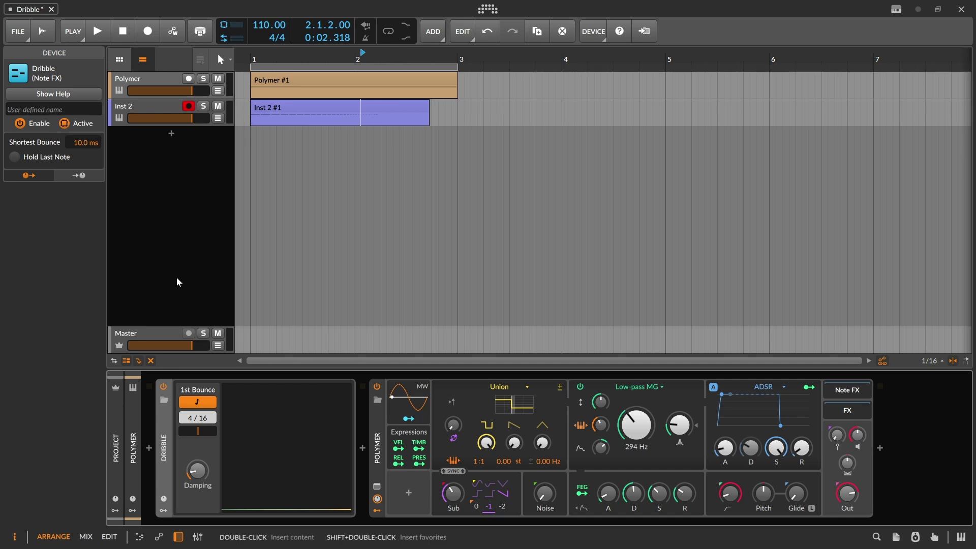
click(189, 78)
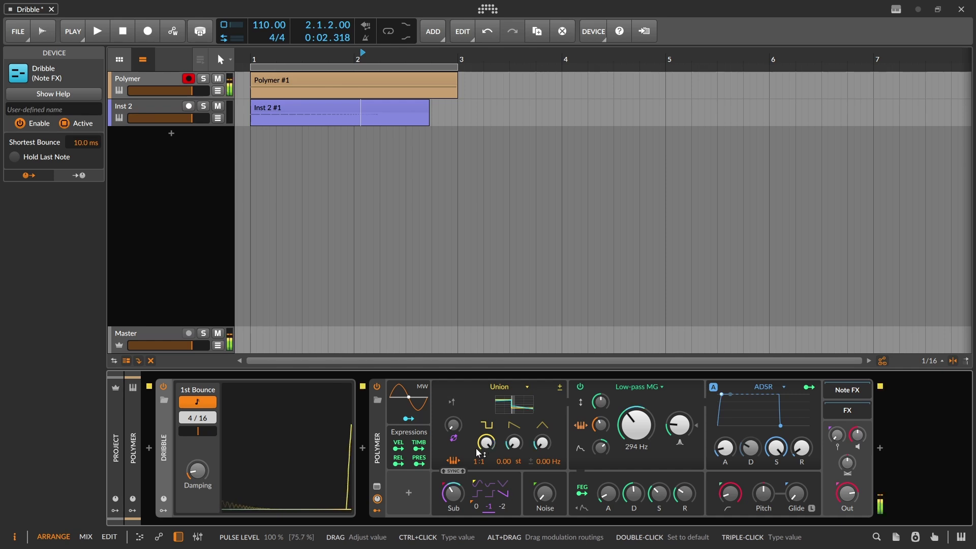
click(14, 157)
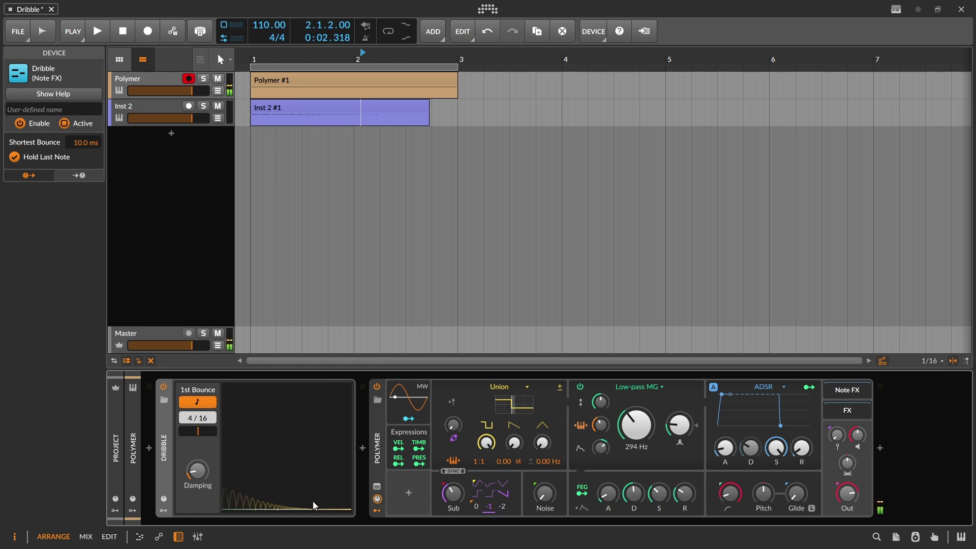
Raise Dribble's Damping and set Shortest Bounce to 70.0 ms with Hold Last Note switched off.
drag(202, 476, 202, 476)
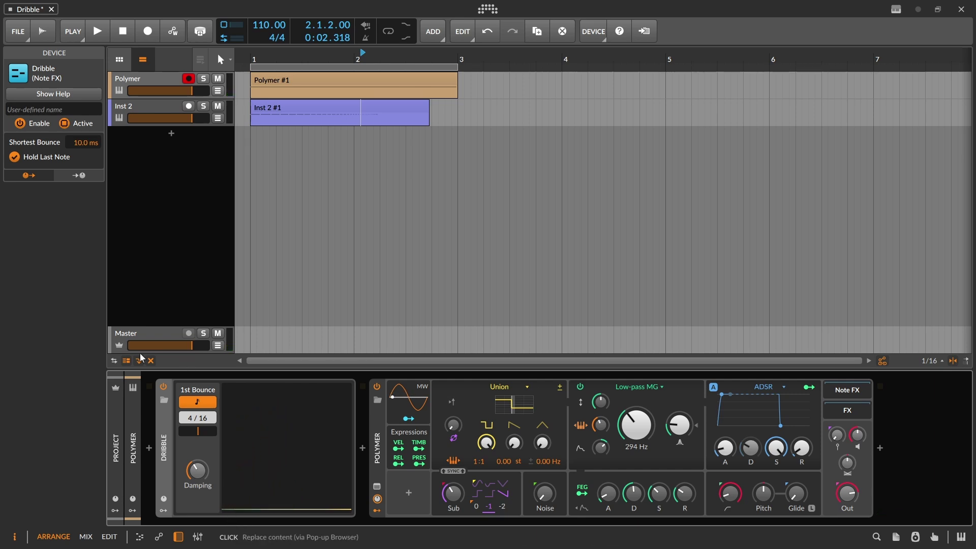
drag(86, 143, 80, 145)
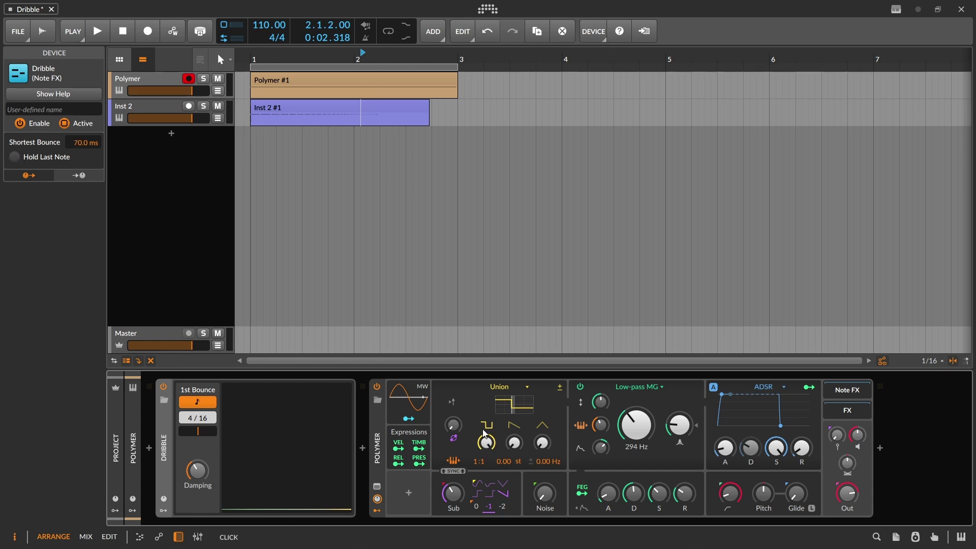
Remove the Saw, Pulse, Tri, Cutoff and Osc/Sub routings from Polymer's velocity modulator.
right_click(402, 449)
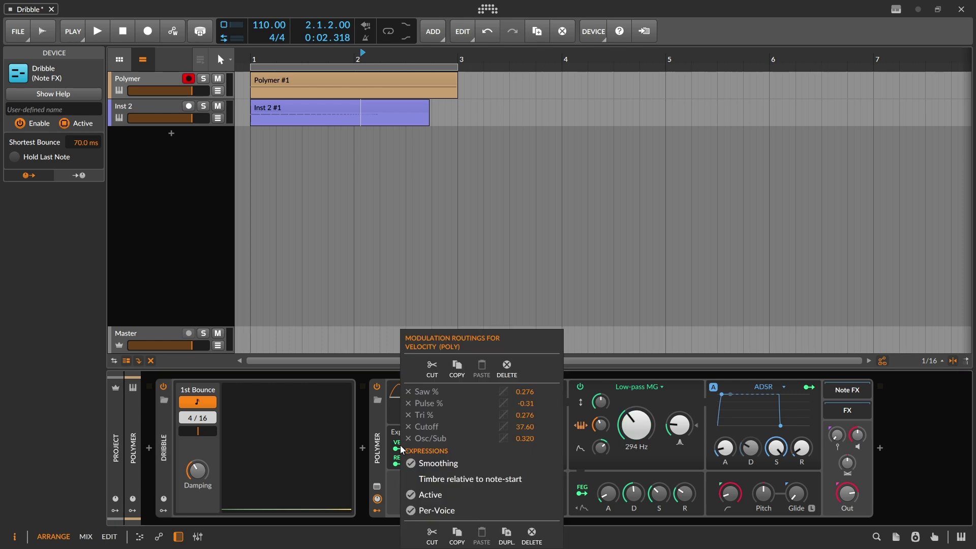
click(407, 392)
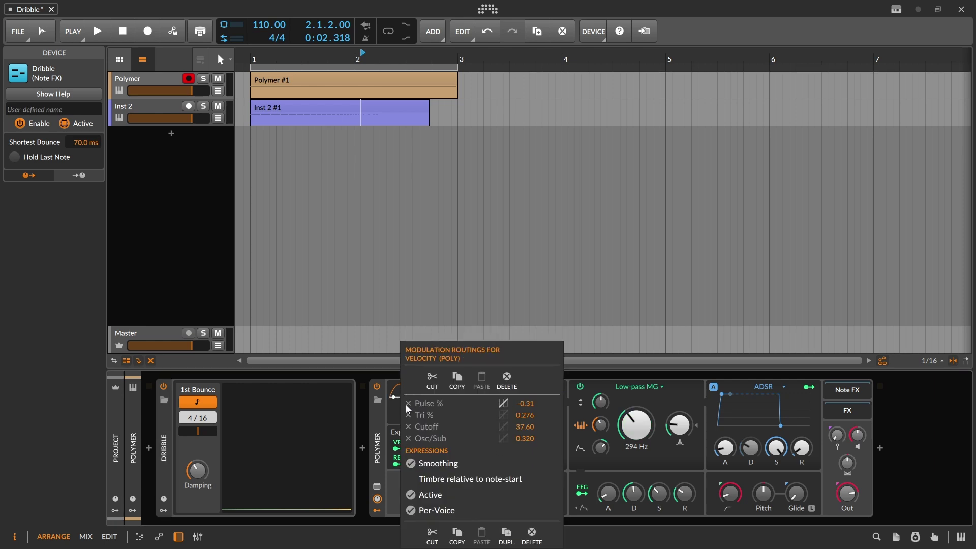
click(408, 403)
click(408, 413)
click(410, 425)
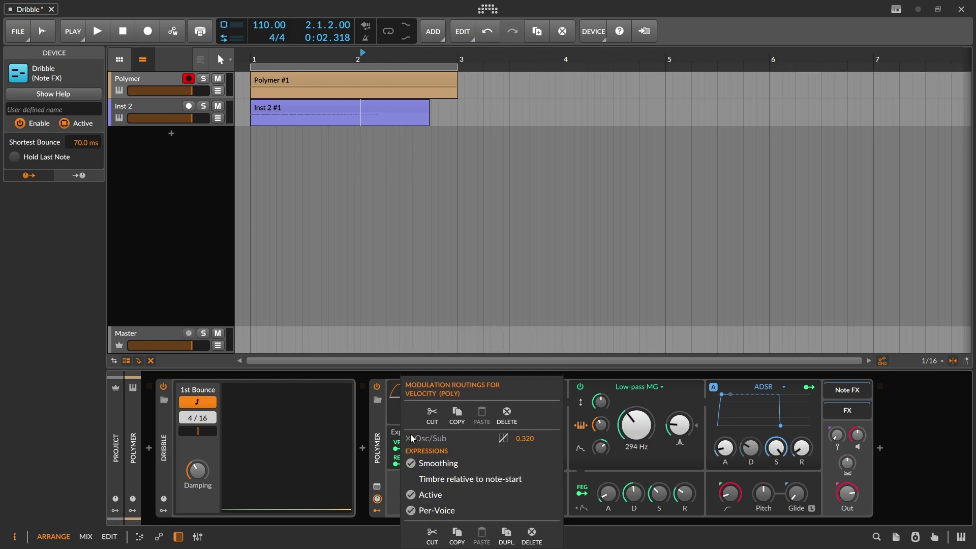
click(410, 437)
click(404, 298)
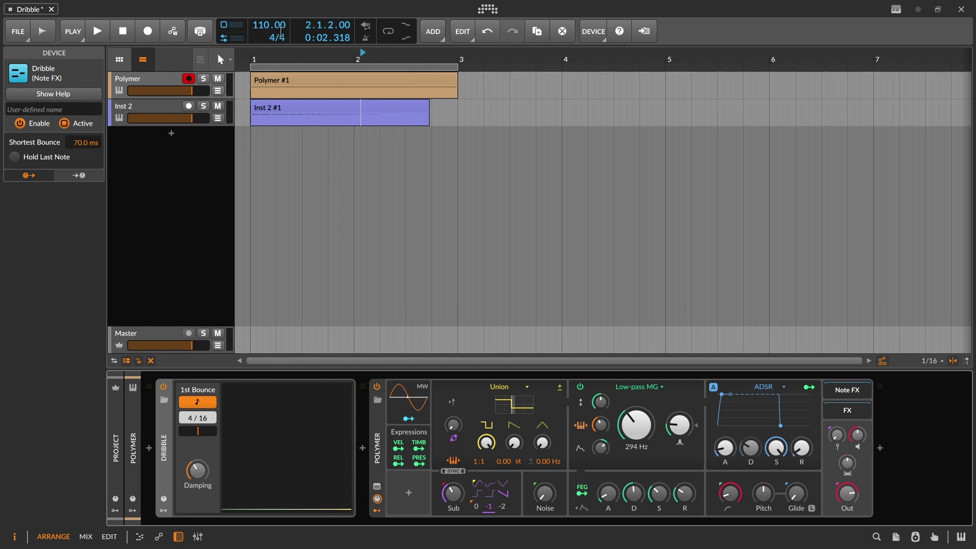
Delete the Inst 2 #1 clip and set Dribble's 1st Bounce to 7/16.
click(294, 107)
key(Delete)
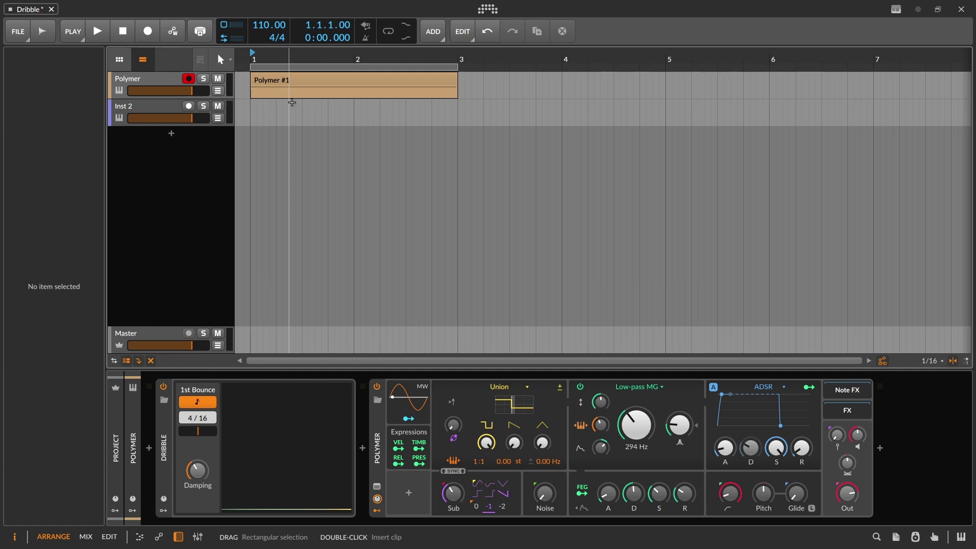
click(194, 419)
click(194, 419)
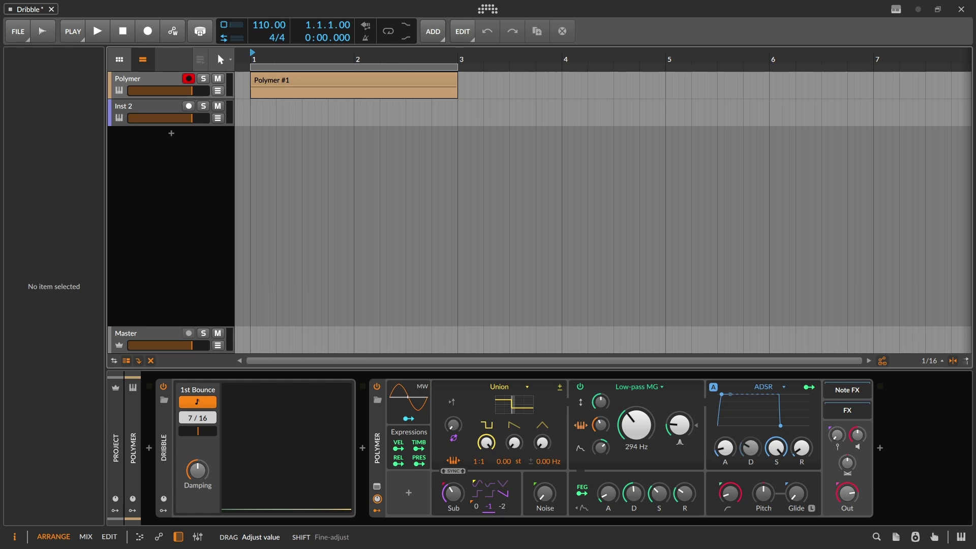
Try shifting Dribble's beat time offset, and switch 1st Bounce to milliseconds with a value of 487 ms.
drag(198, 431, 206, 431)
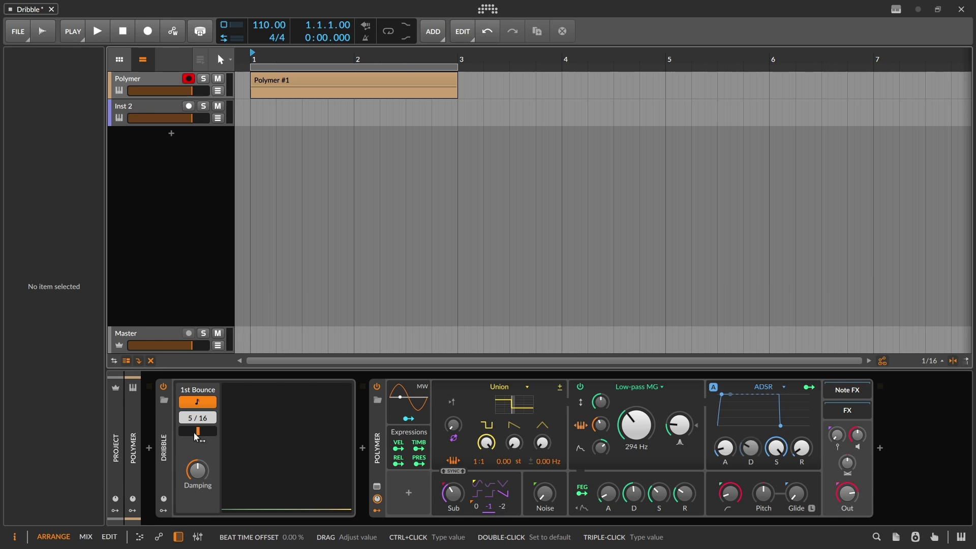
click(208, 406)
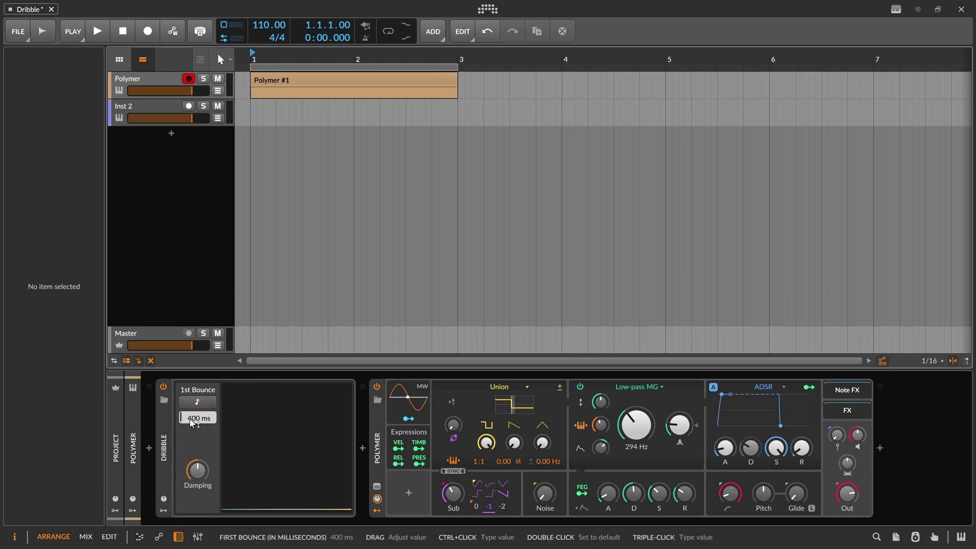
drag(193, 423, 192, 392)
scroll(194, 419, down, 3)
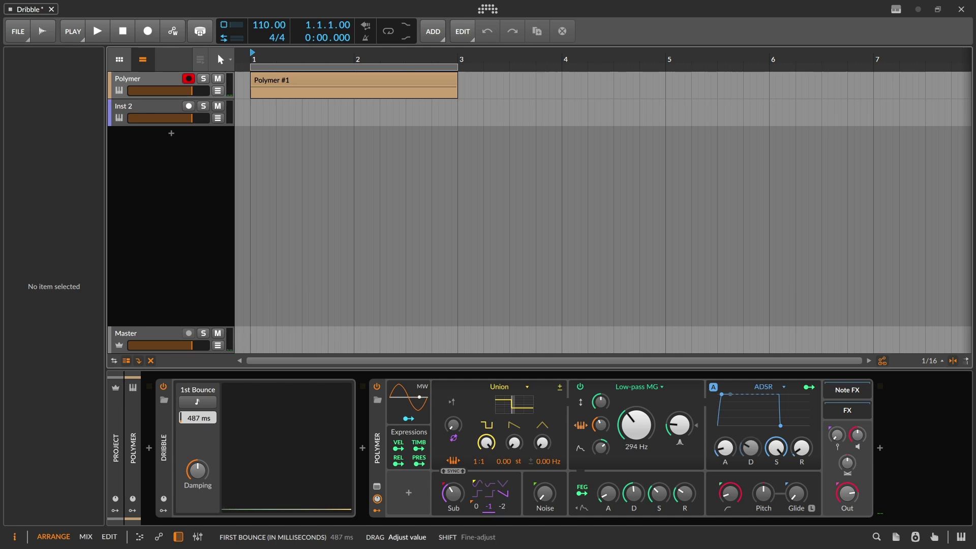
Switch Dribble's 1st Bounce back to 16th notes and set it to 8/16.
click(198, 402)
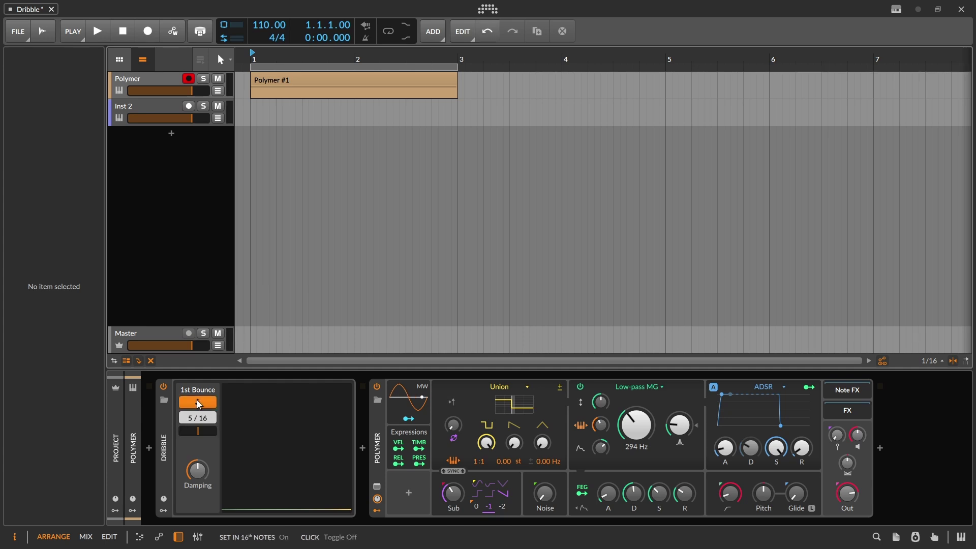
drag(192, 424, 192, 417)
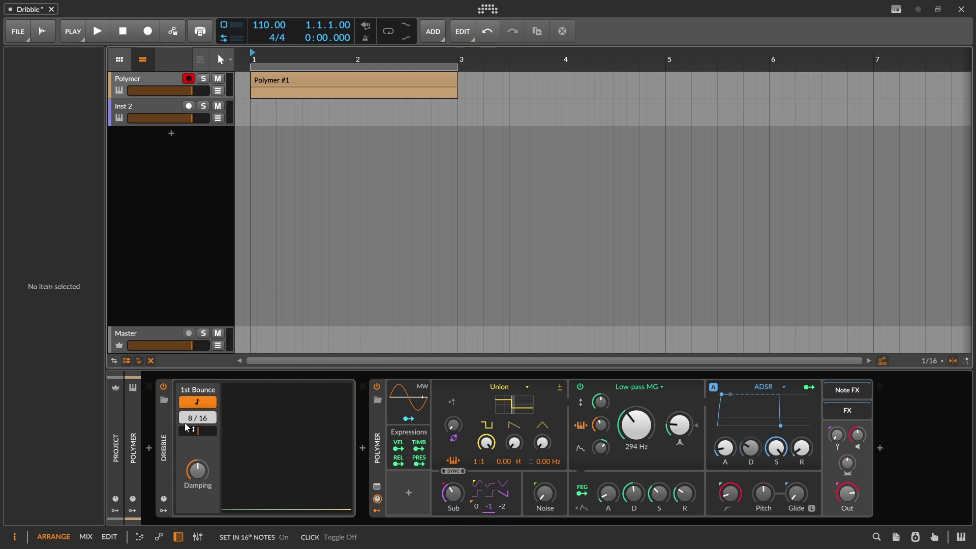
Open the Polymer #1 clip and set the C3 note's velocity to 100 %.
double_click(265, 80)
drag(229, 464, 230, 403)
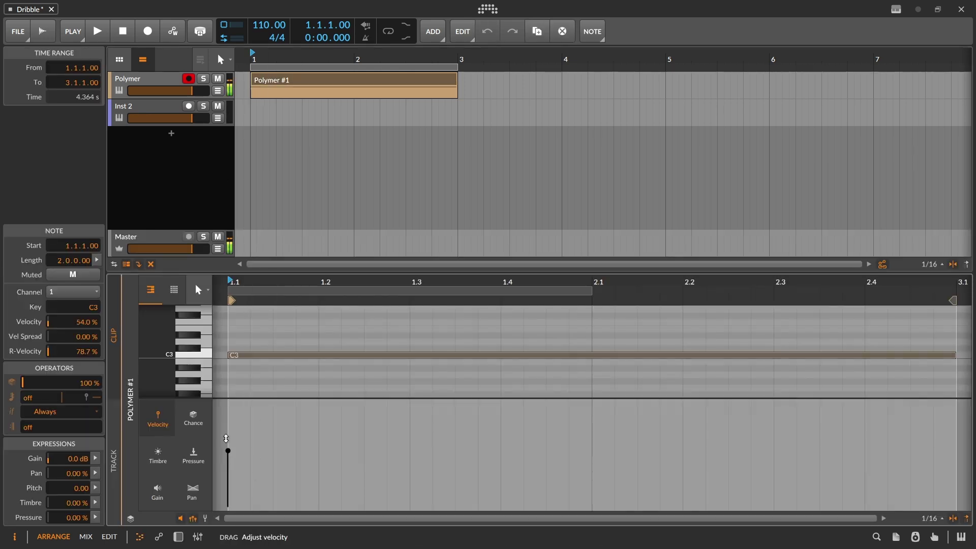
Record-arm only the Inst 2 track and record Dribble's output as a clip about 1.9 bars long.
click(188, 107)
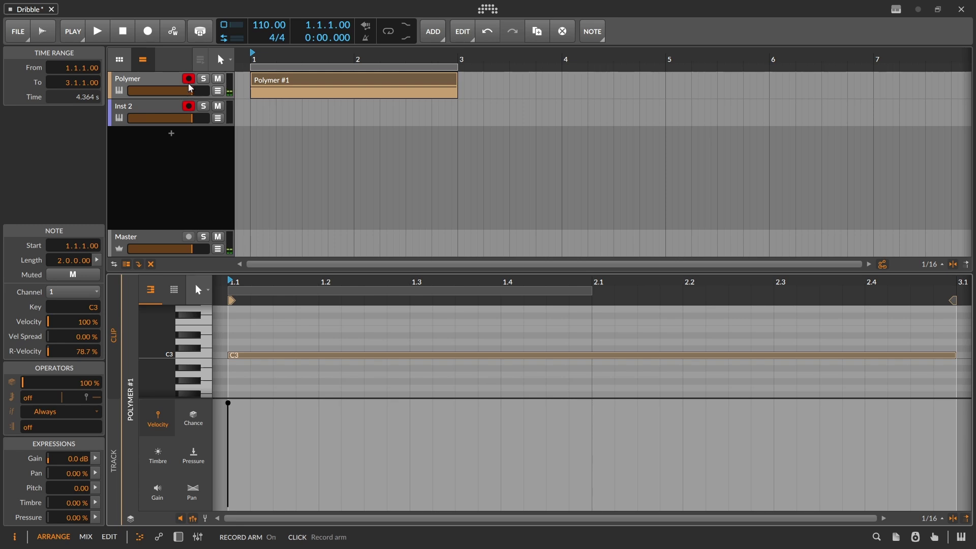
click(188, 79)
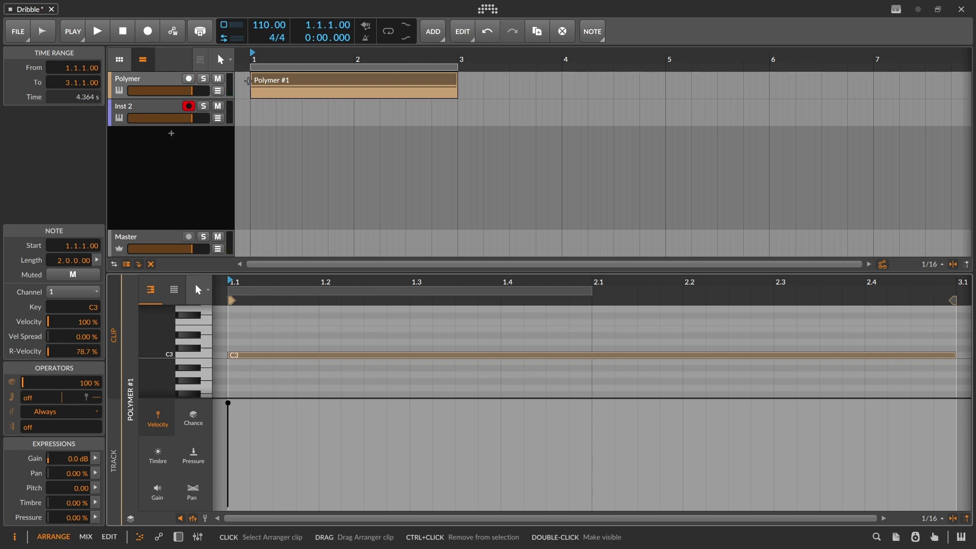
double_click(168, 80)
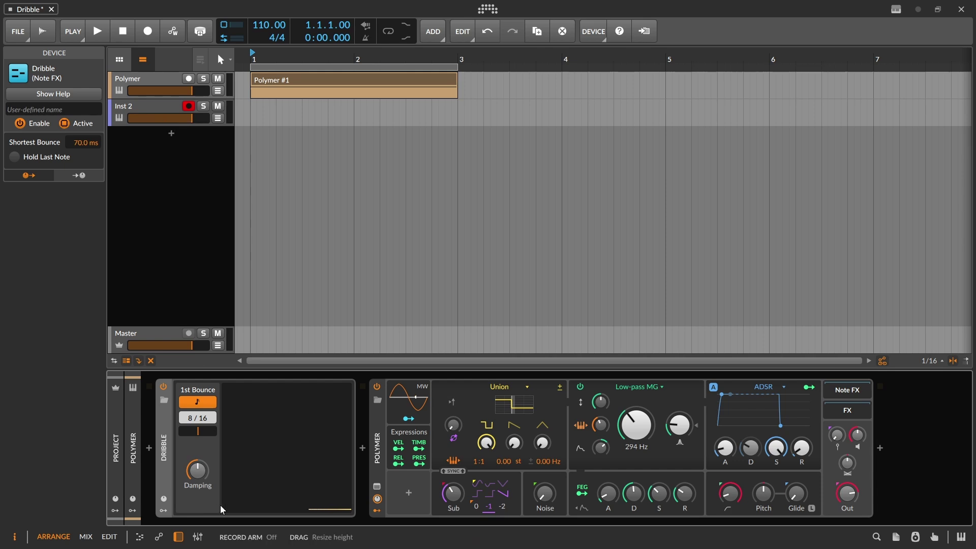
click(157, 30)
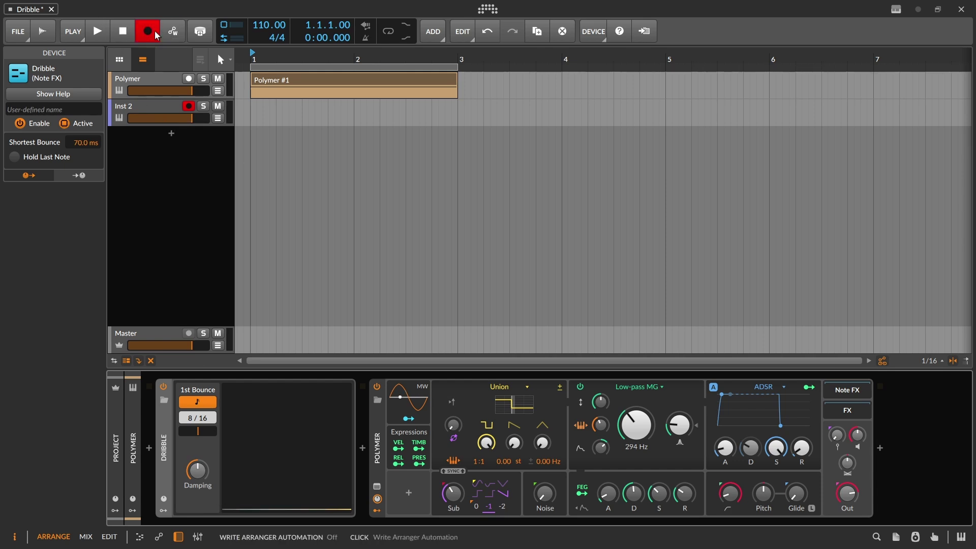
click(159, 31)
key(space)
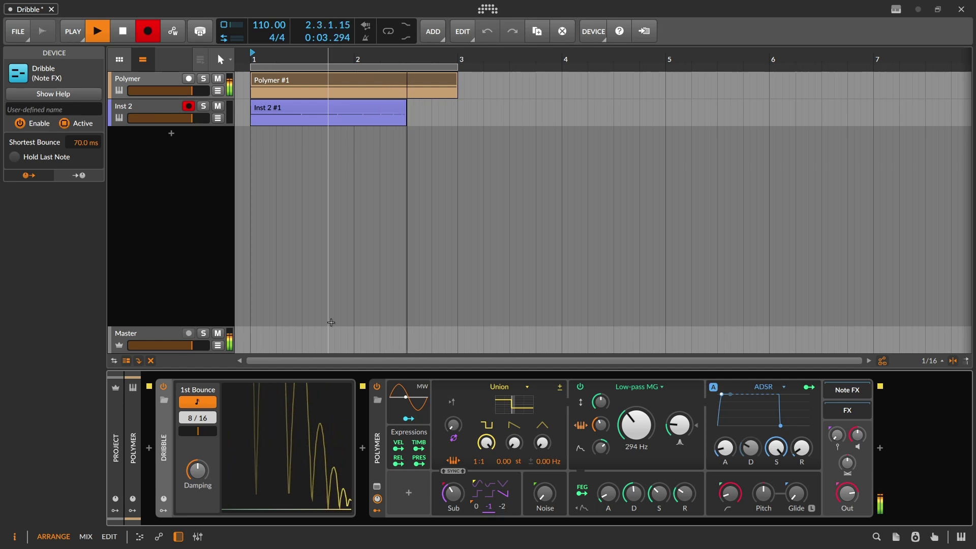
key(space)
Open the new Inst 2 #1 clip and examine the spacing and decreasing velocities of its bounce notes.
click(328, 113)
double_click(329, 114)
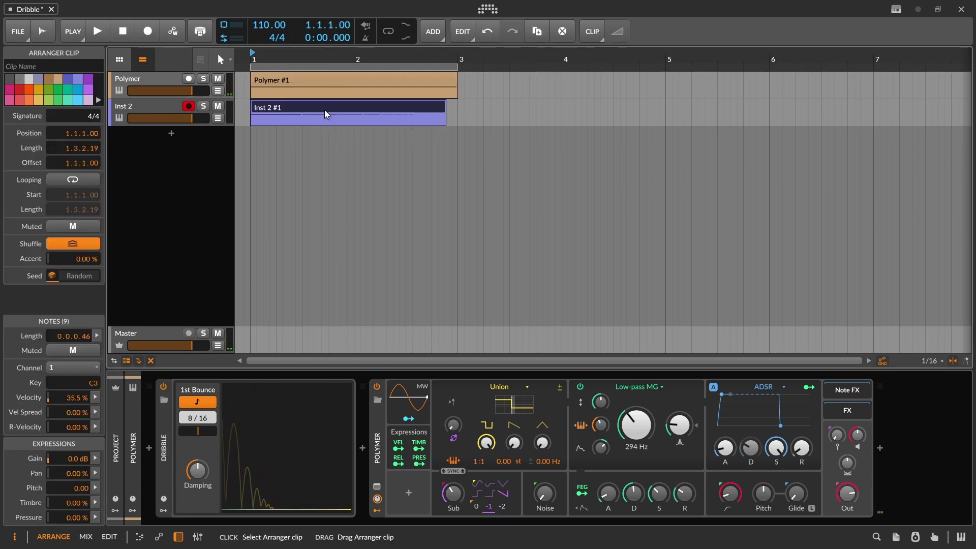
drag(424, 281, 401, 301)
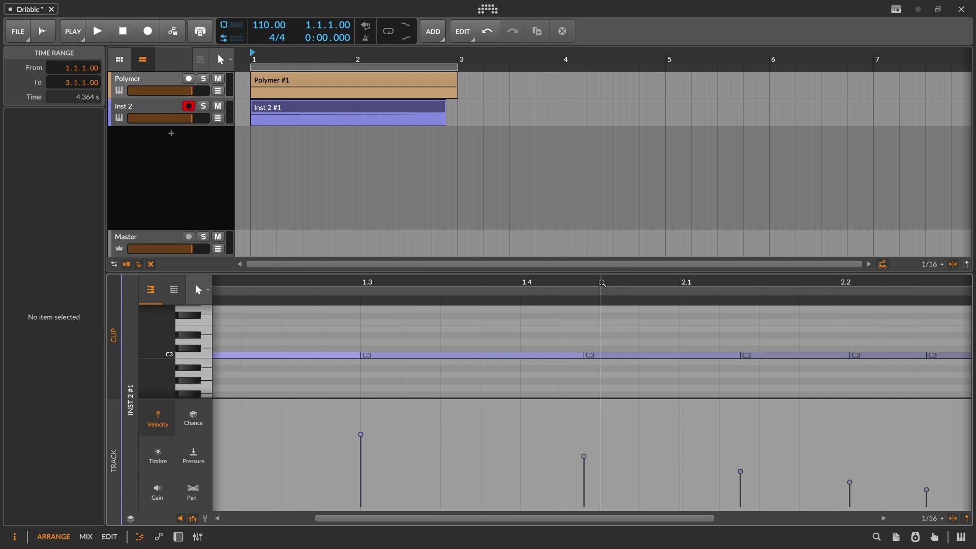
drag(589, 298, 486, 279)
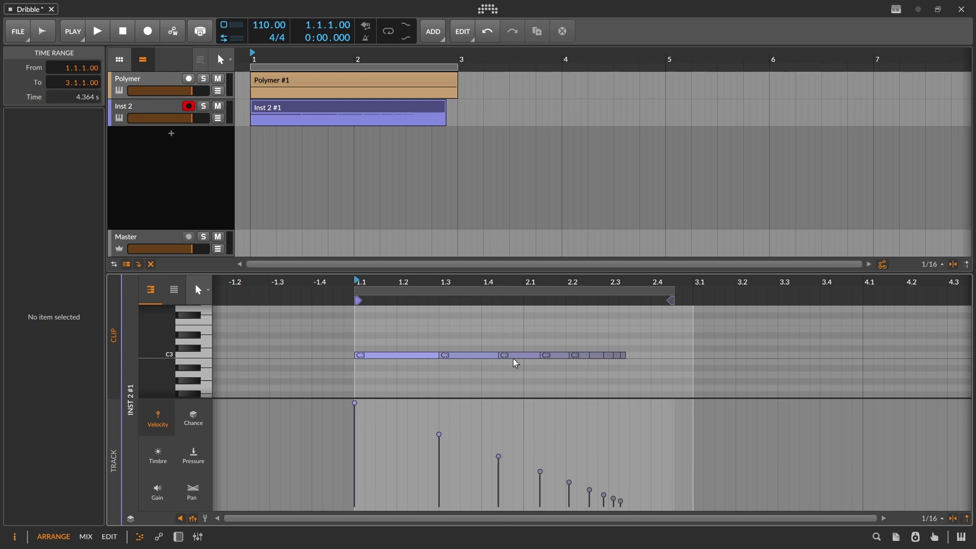
Show the Polymer track's devices and set Dribble's Damping to 30 %.
double_click(128, 90)
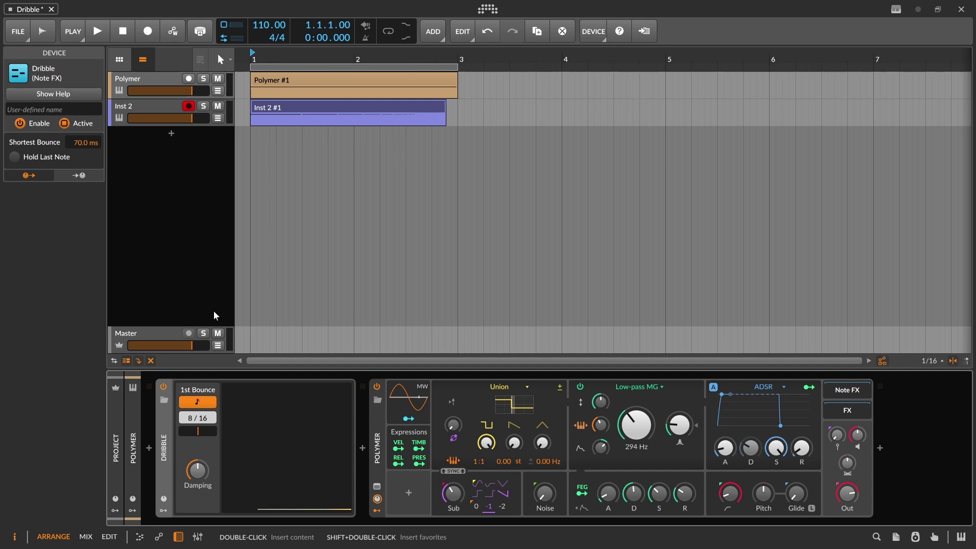
ctrl+click(203, 473)
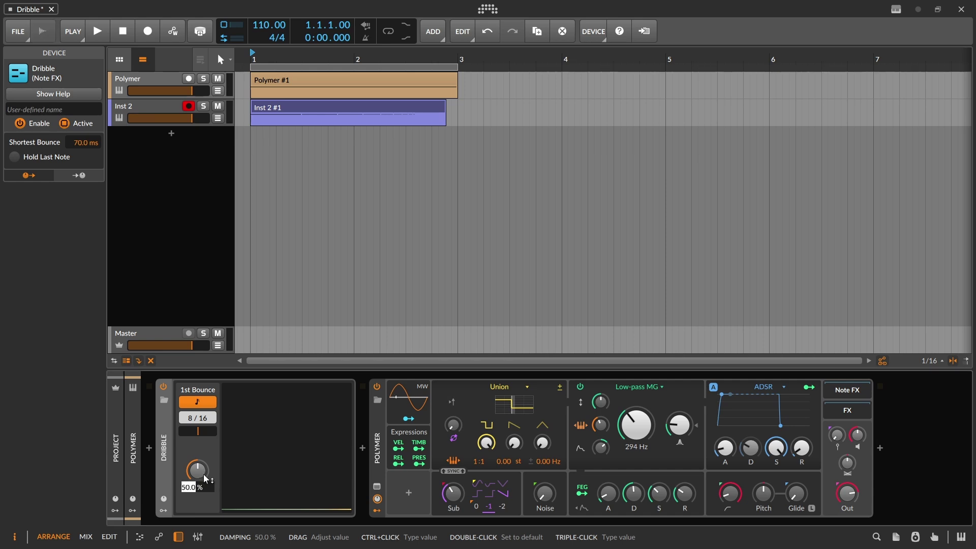
text(3)
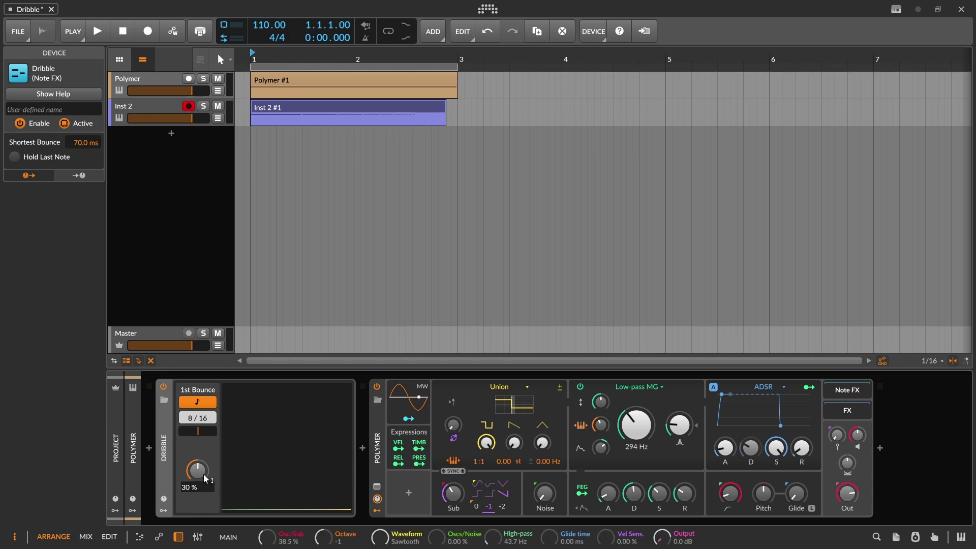
text(0)
key(Return)
Replace the Inst 2 #1 clip with a new recording of Dribble's output about 2.1 bars long.
click(283, 113)
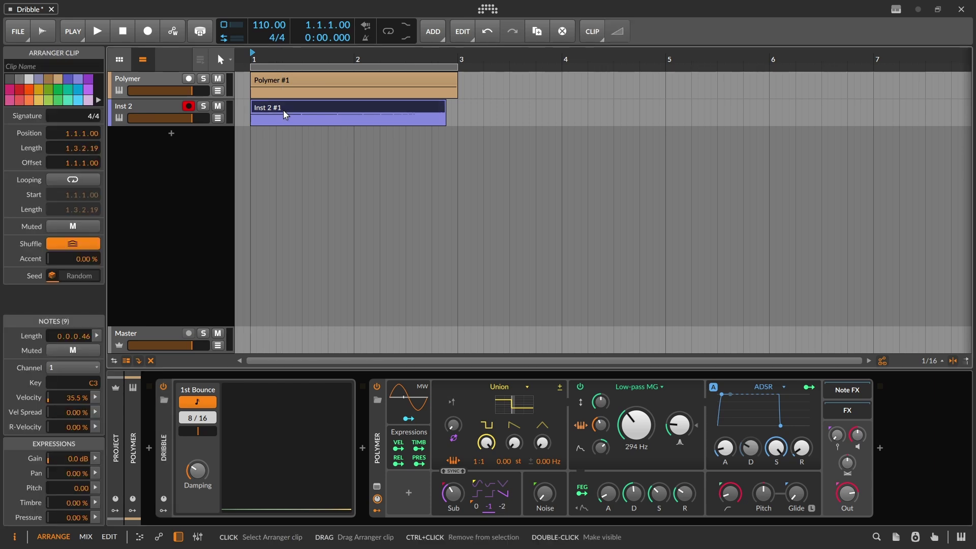
key(Delete)
click(165, 34)
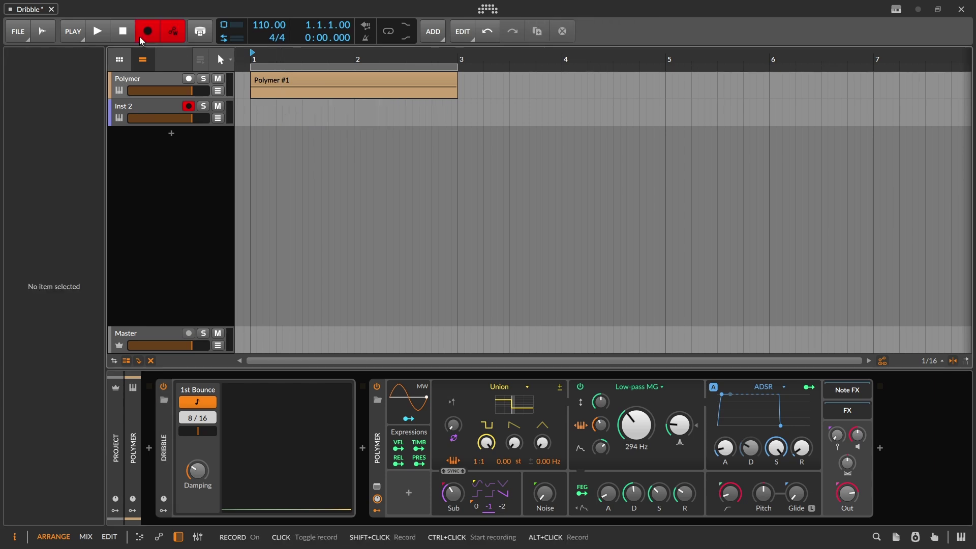
click(98, 31)
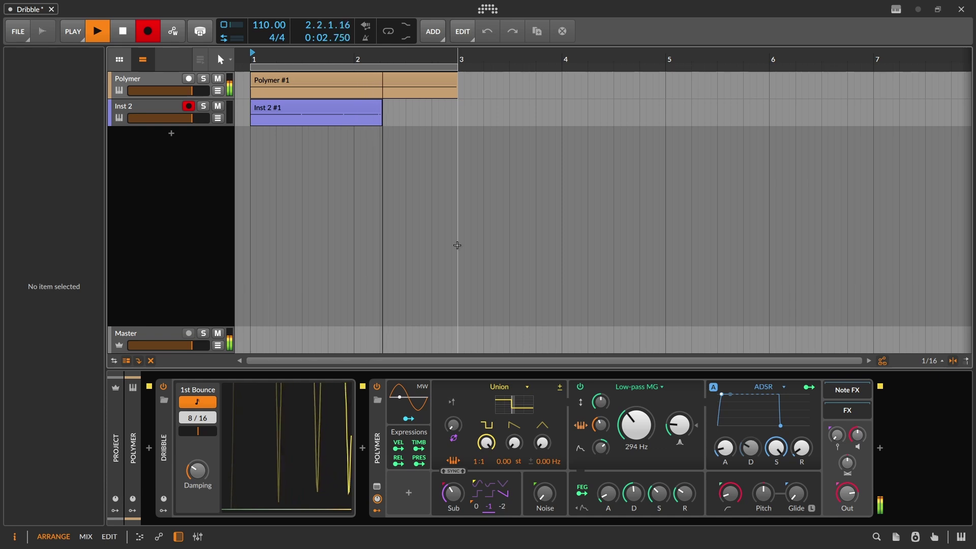
key(space)
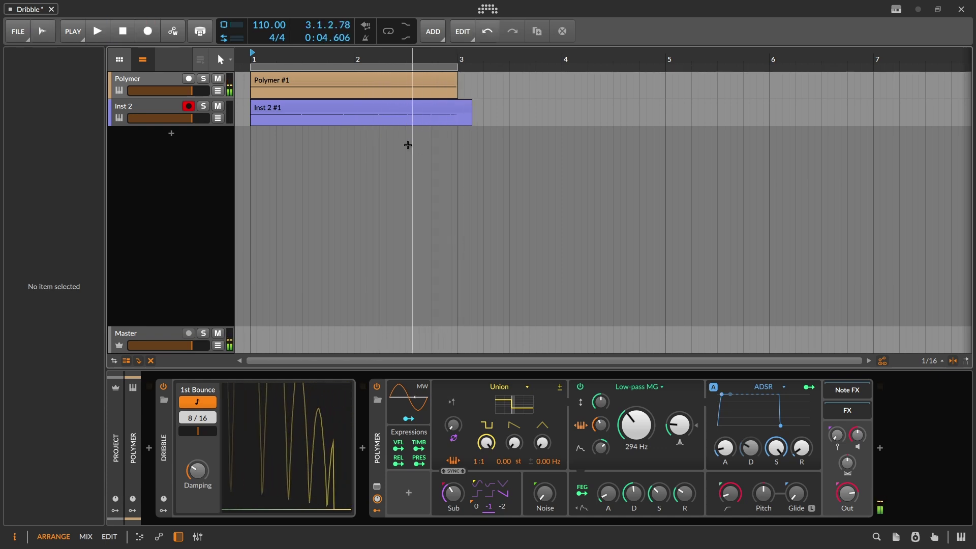
Open the newly recorded Inst 2 #1 clip and examine its bounce spacing and velocities, finishing back on the Polymer track.
click(404, 106)
double_click(403, 103)
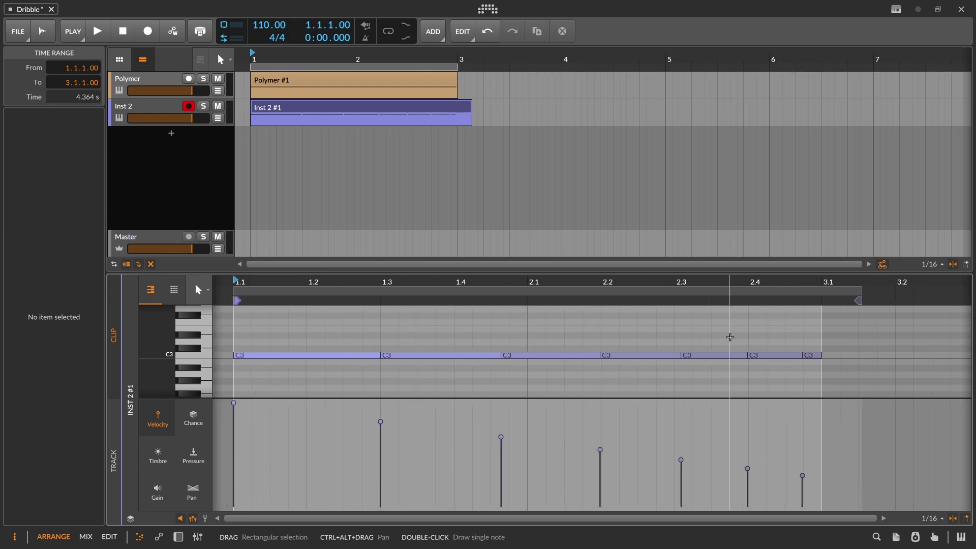
double_click(138, 105)
click(133, 85)
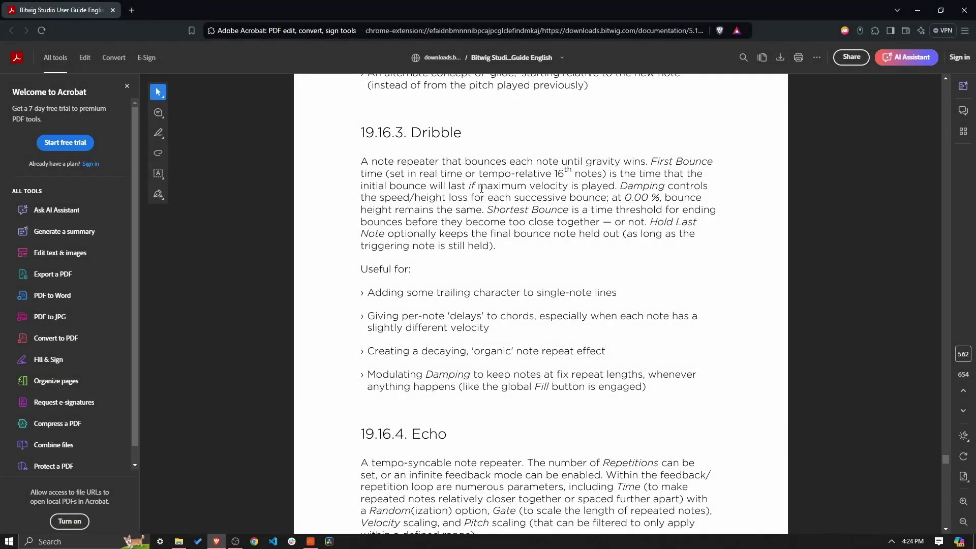
Highlight "if maximum velocity is played" in the user guide's Dribble section, clear the highlight and return to Bitwig Studio.
drag(474, 186, 605, 184)
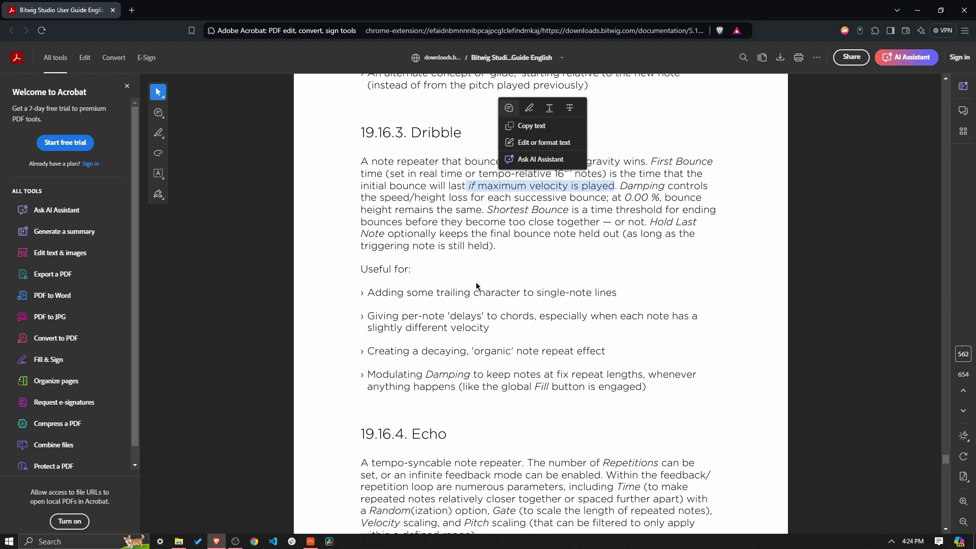
click(432, 289)
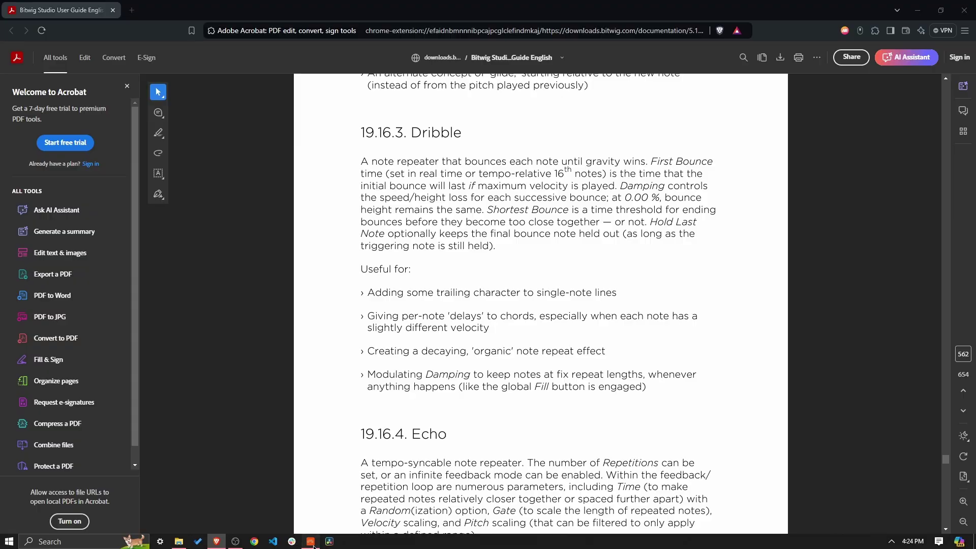
click(329, 541)
click(889, 9)
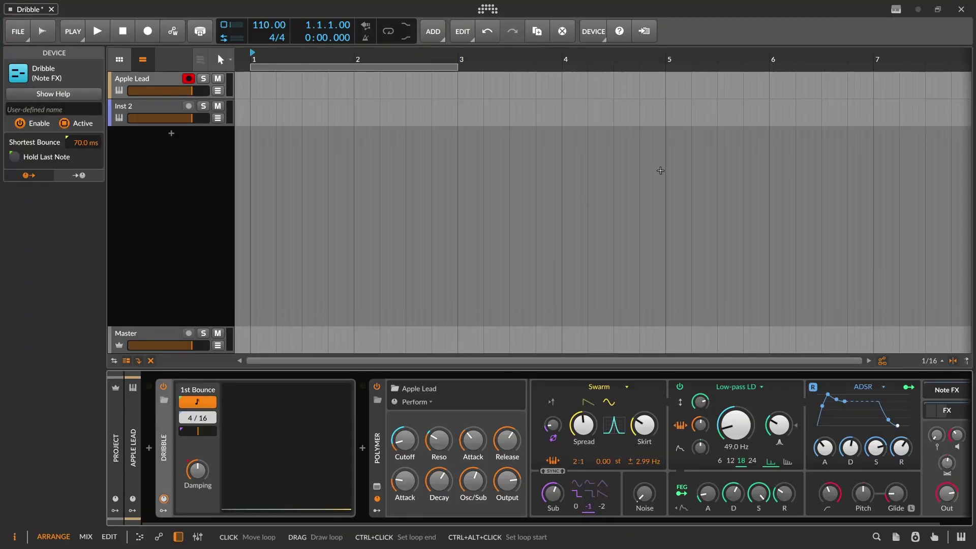
Bypass Dribble to hear the Apple Lead sound dry, and re-enable it to compare the bouncing notes.
click(164, 386)
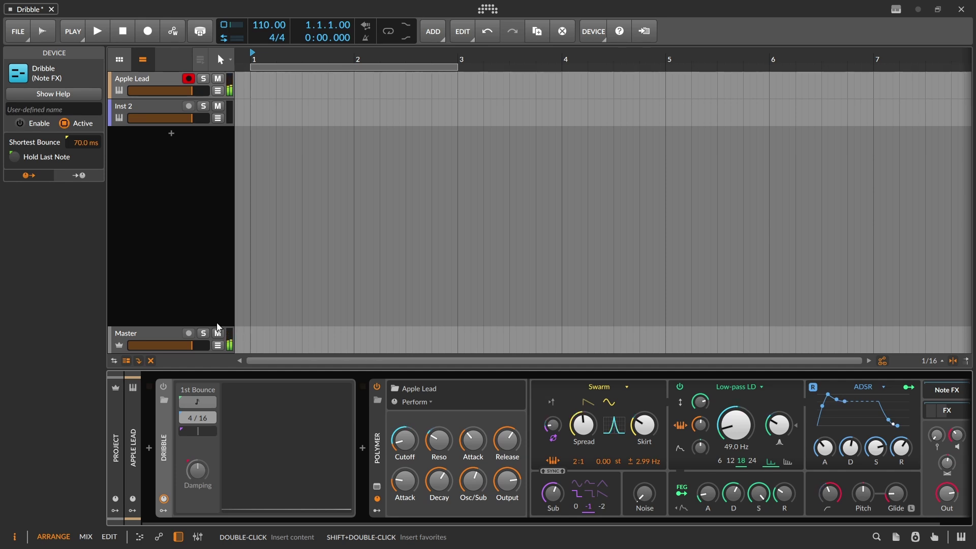
click(164, 386)
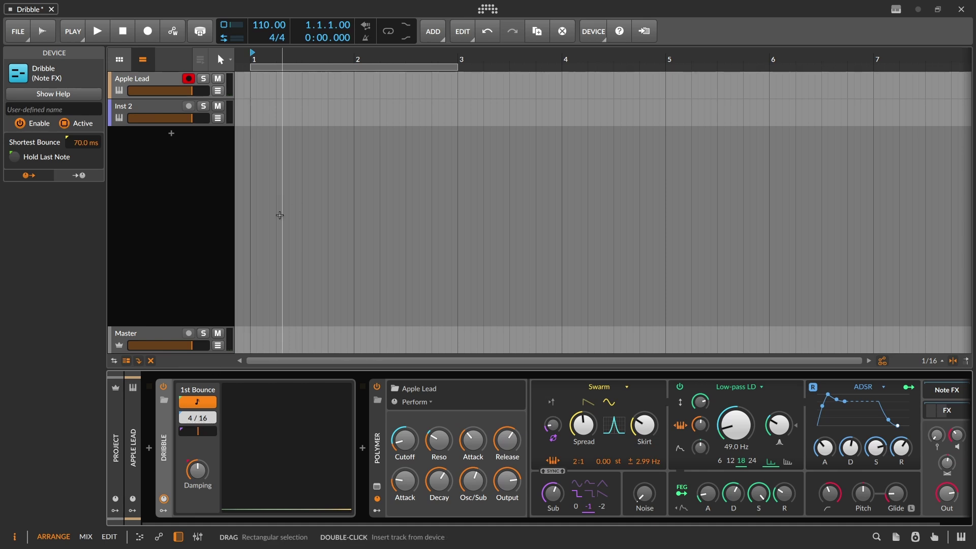
key(a)
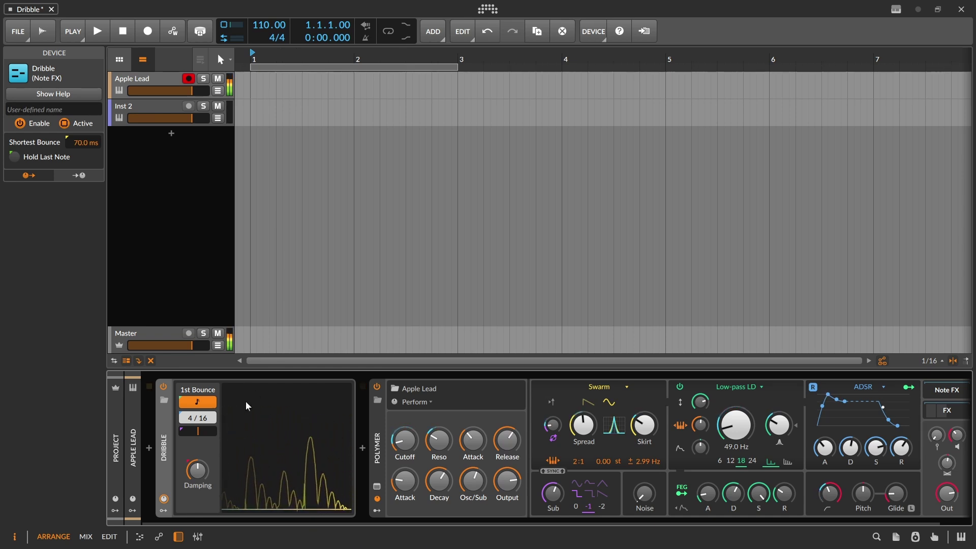
Set Dribble's 1st Bounce to 8/16, lower its Shortest Bounce and reduce Damping to about 35 %.
drag(194, 422, 194, 413)
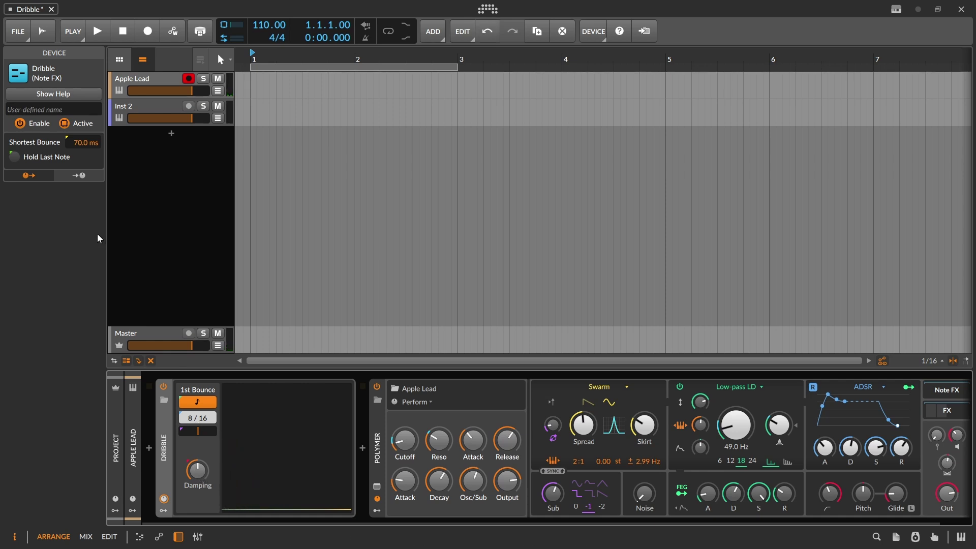
drag(81, 142, 81, 149)
drag(199, 471, 208, 480)
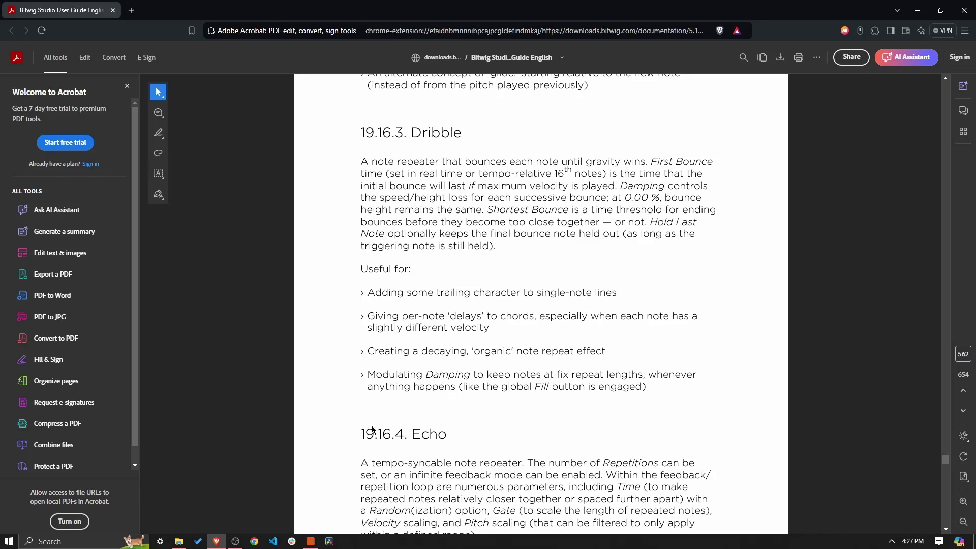
Switch to Bitwig Studio, randomize all Scaler-Chords.mid note velocities with Chaos and lower their mean to 57.5 %.
click(311, 541)
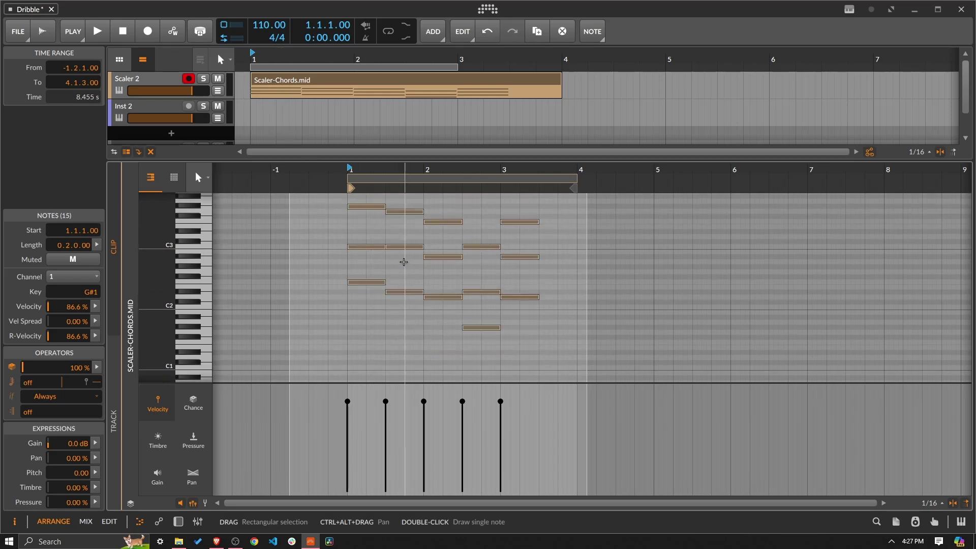
click(355, 240)
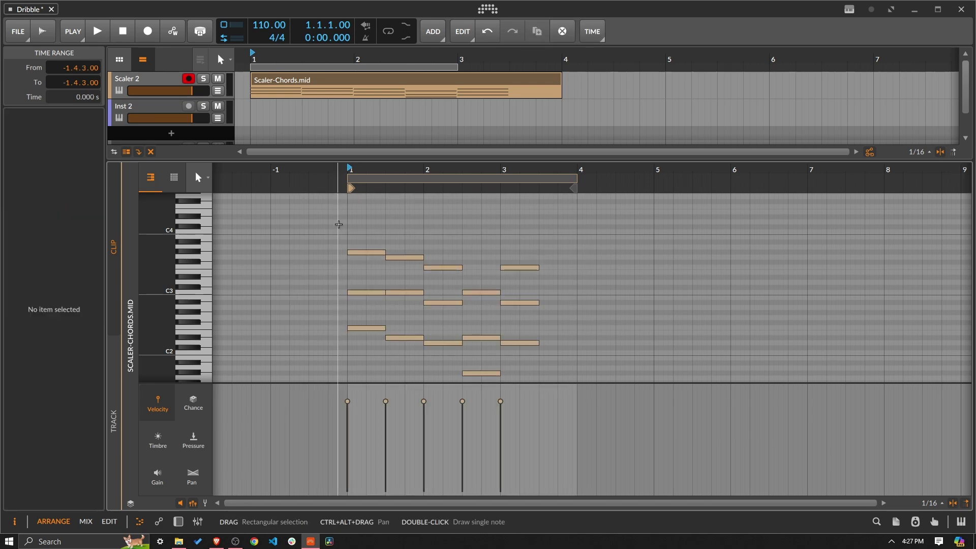
drag(356, 240, 582, 382)
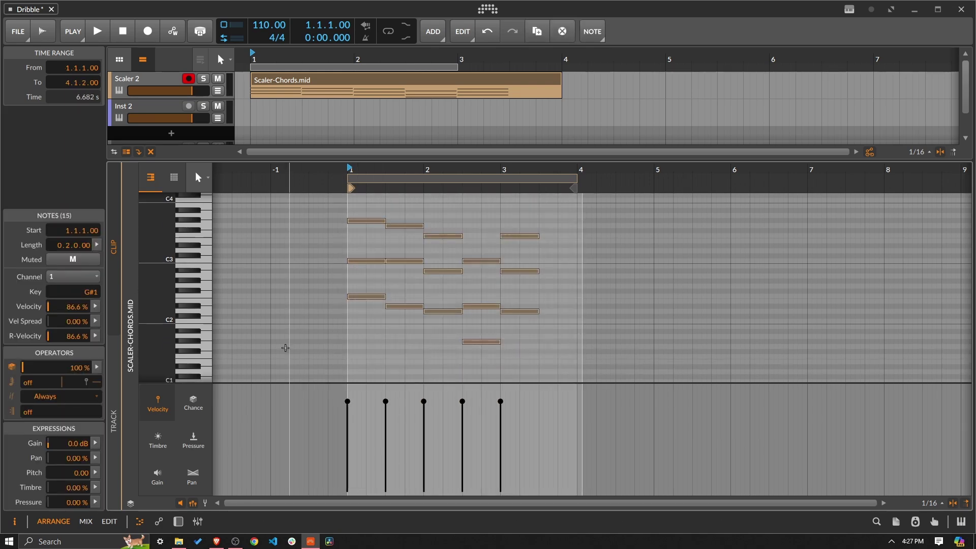
click(94, 307)
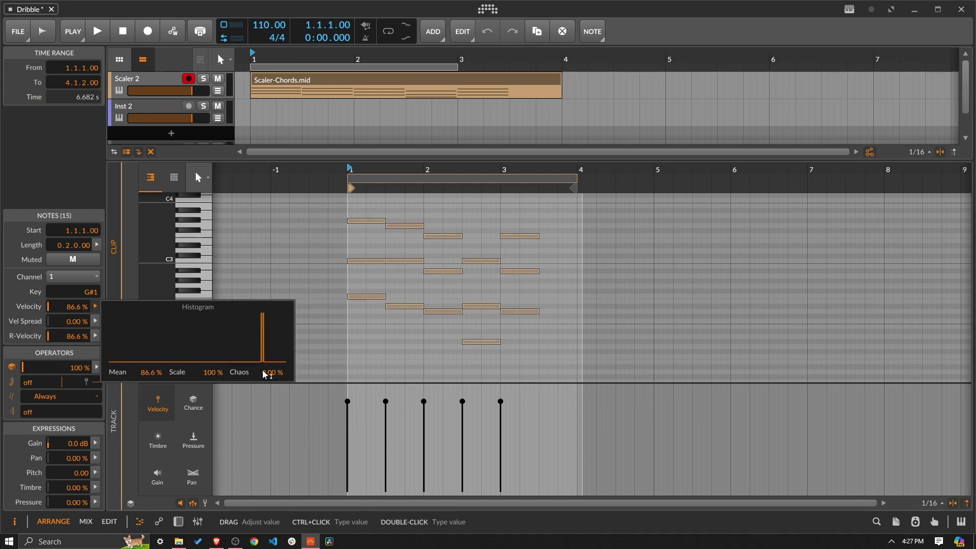
drag(269, 372, 269, 333)
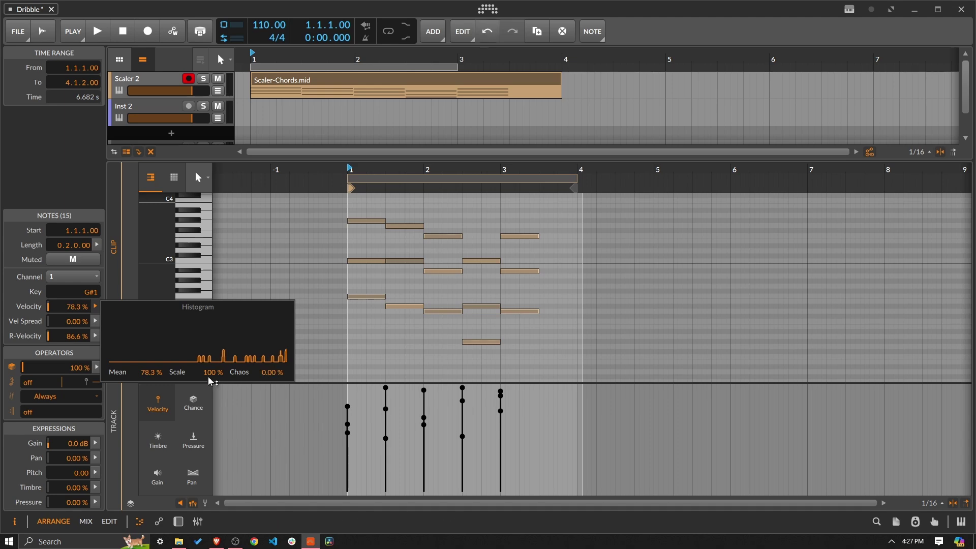
drag(147, 373, 147, 385)
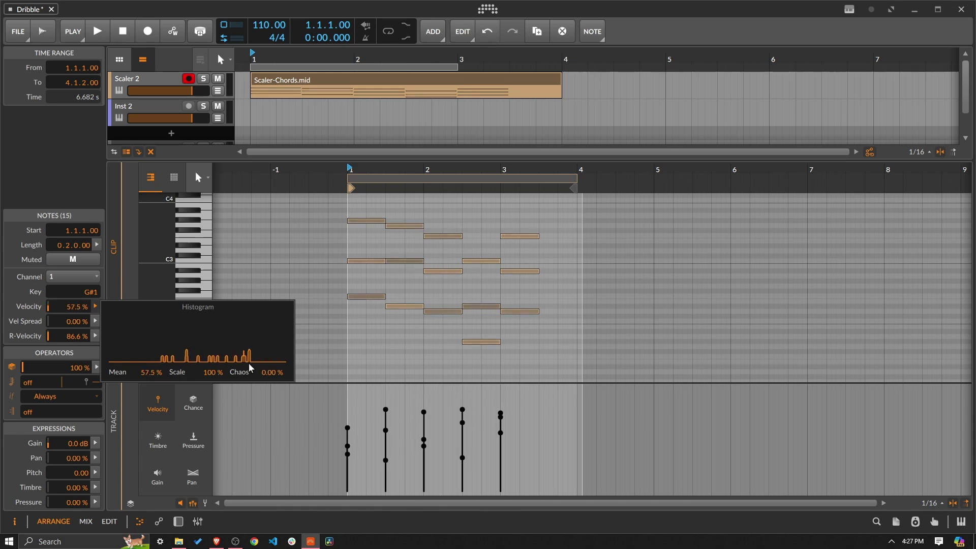
Rescale the spread of the selected chord notes' velocities and randomize them further with Chaos.
drag(272, 372, 218, 365)
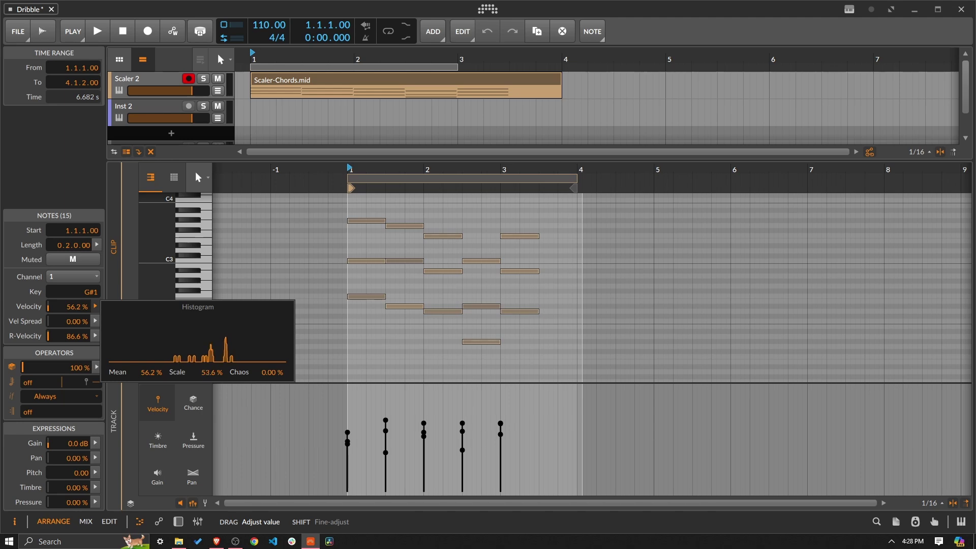
drag(211, 372, 212, 351)
drag(272, 372, 272, 363)
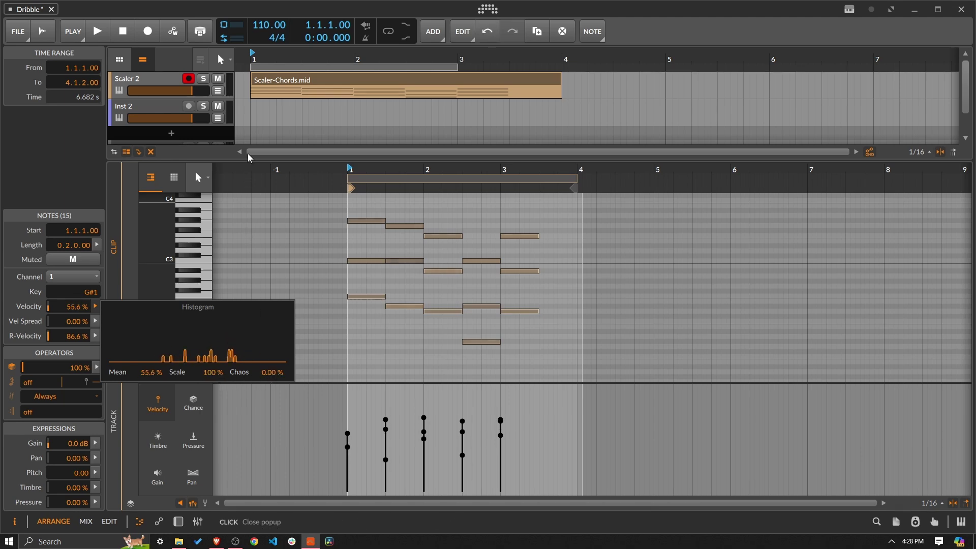
Show the Scaler 2 track's devices and set the loop region to start at 1.1.1.00 with a length of 2.2.0.00.
click(158, 83)
key(d)
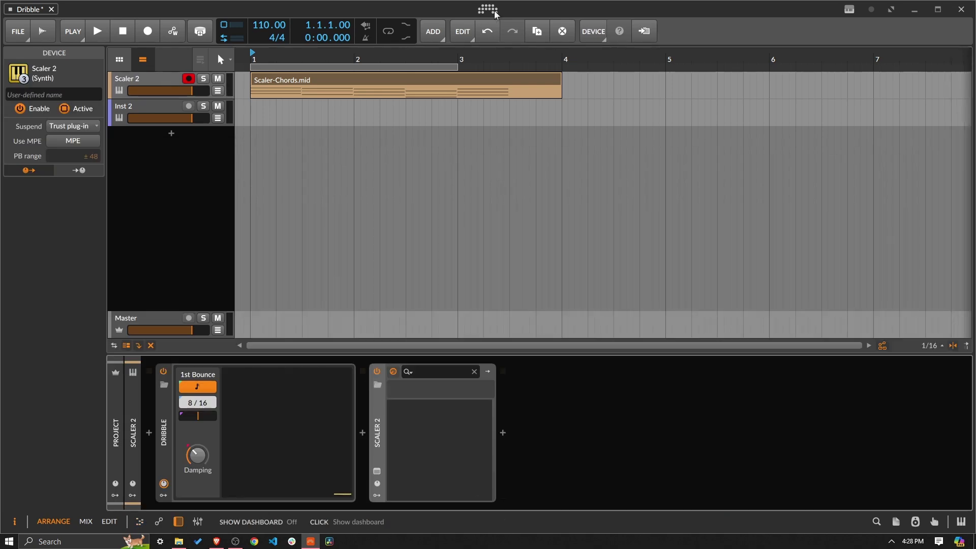
drag(457, 66, 379, 50)
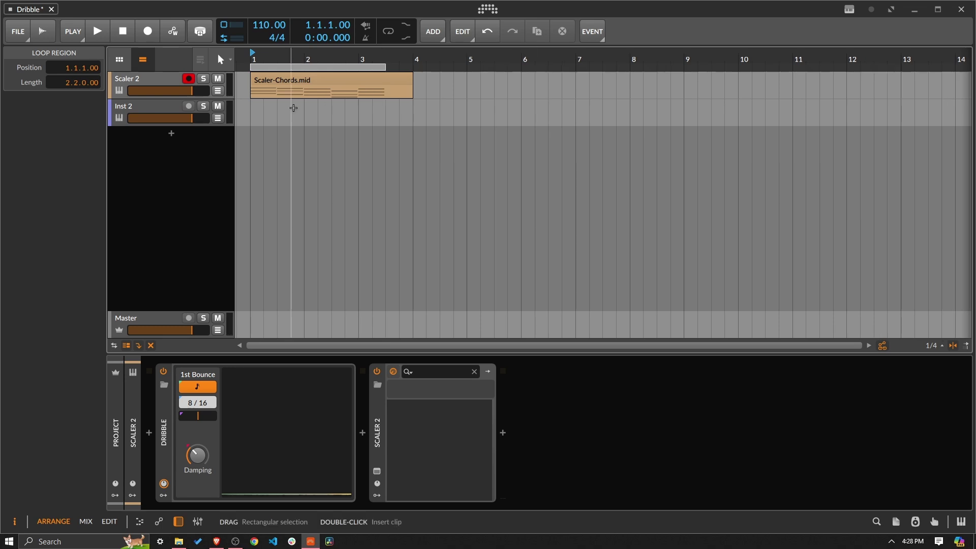
Play the Scaler-Chords.mid clip through Dribble, set 1st Bounce to 4/16 and stop playback.
click(131, 78)
double_click(249, 73)
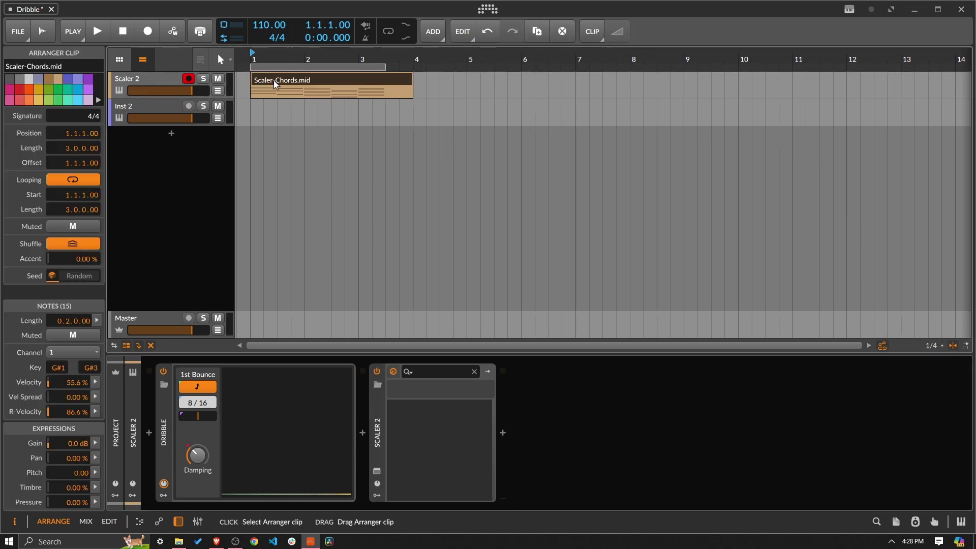
click(275, 85)
double_click(141, 80)
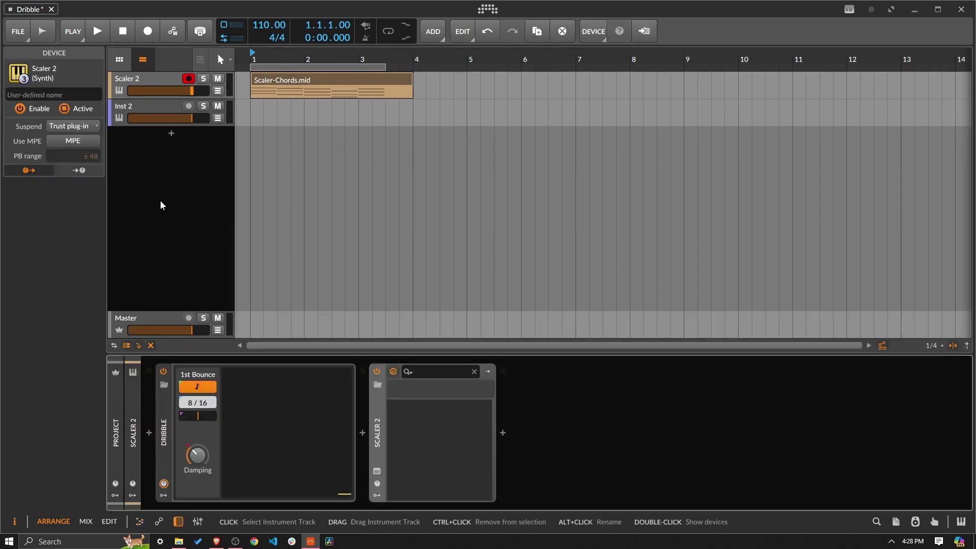
key(space)
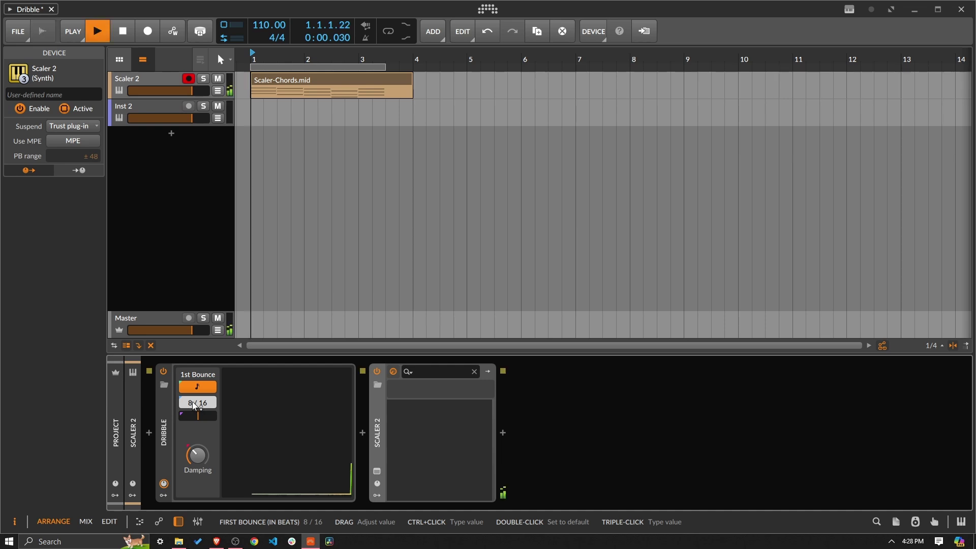
drag(197, 403, 197, 421)
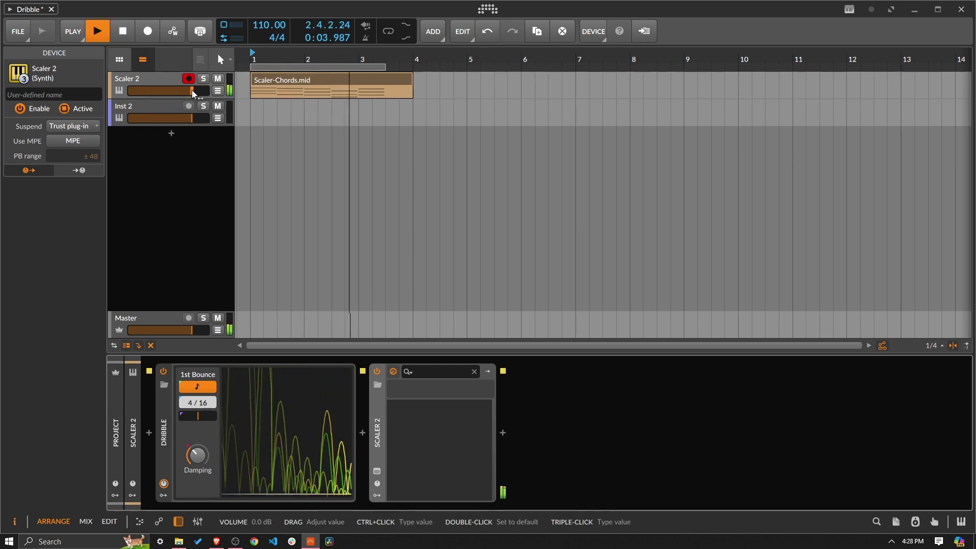
key(space)
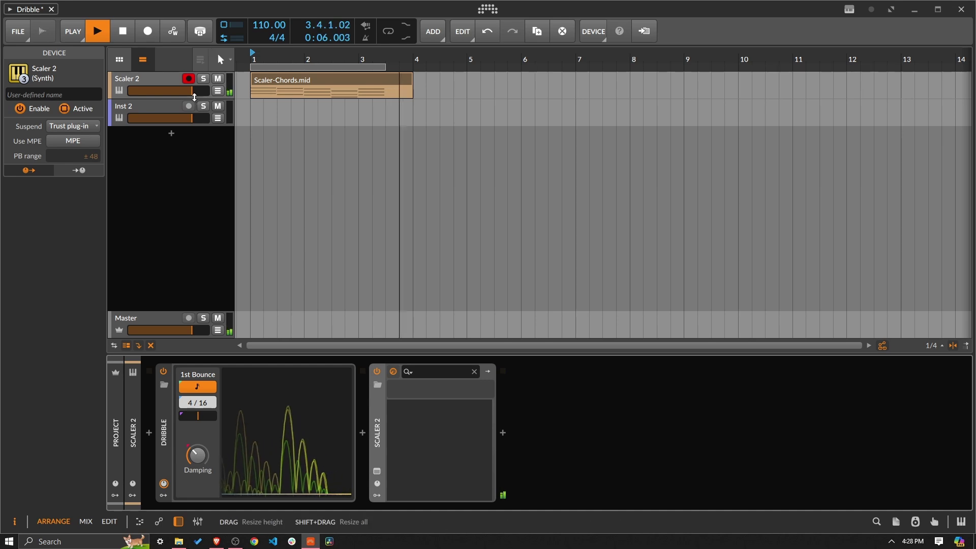
Raise the Scaler 2 track's volume to nearly maximum and turn on the transport loop.
drag(192, 90, 209, 89)
click(386, 34)
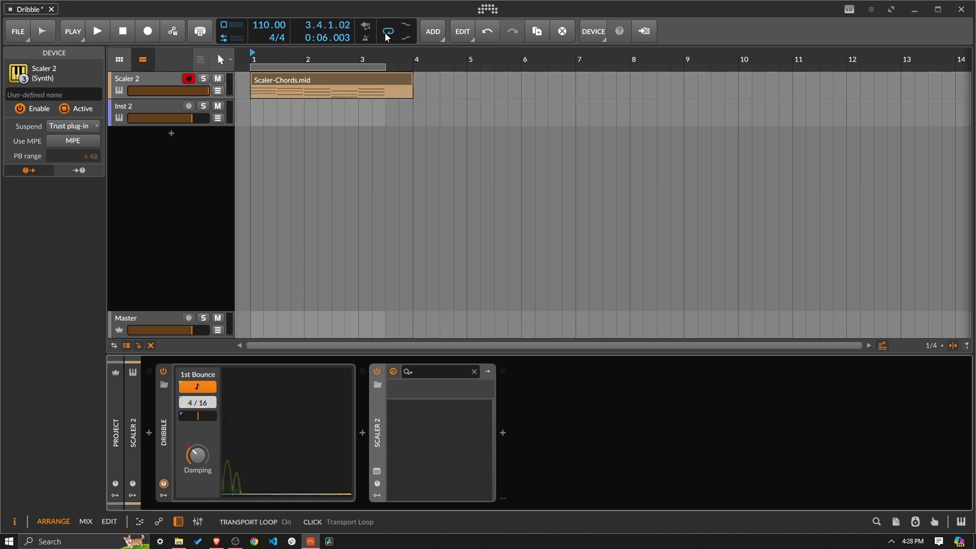
Play the looped chords while adjusting Dribble's Damping and setting its 1st Bounce to 3/16.
key(space)
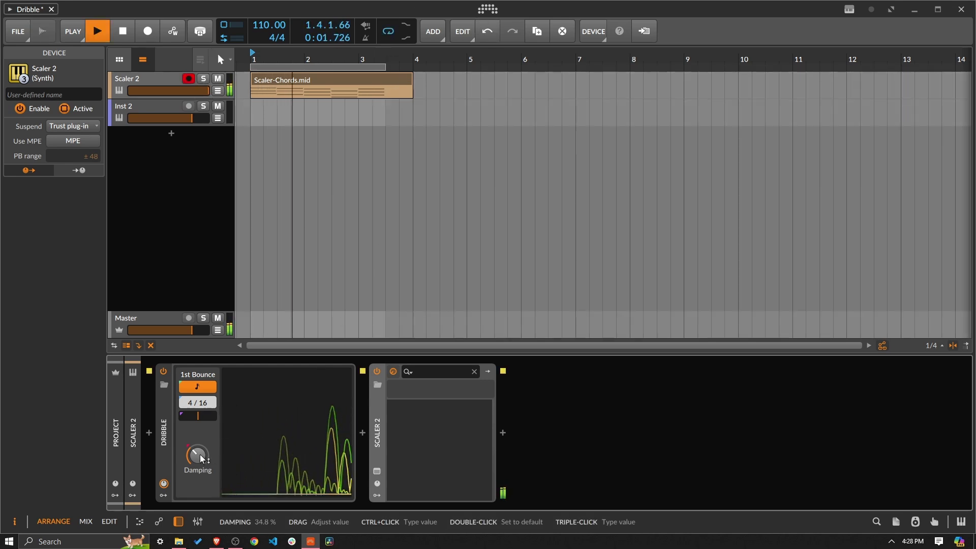
mouse_move(198, 455)
drag(198, 455, 197, 441)
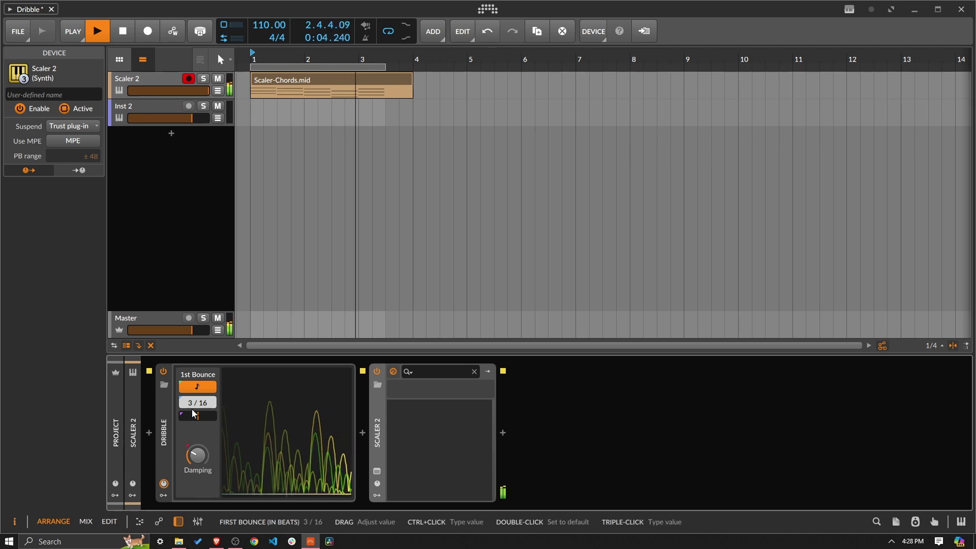
Raise Dribble's Damping slightly and lower its Shortest Bounce to 10.2 ms while the chords loop.
drag(198, 402, 198, 406)
mouse_move(197, 455)
mouse_down()
mouse_move(197, 471)
mouse_move(199, 440)
mouse_up()
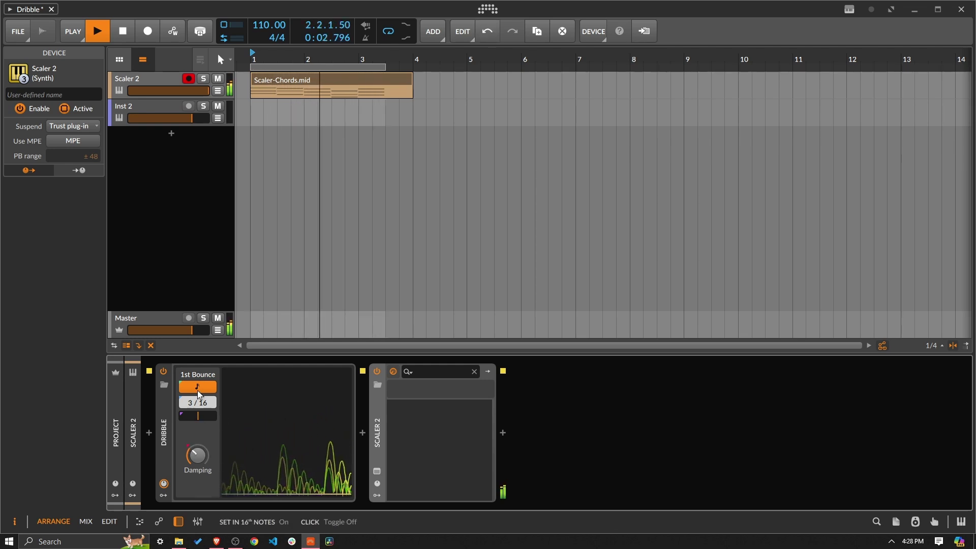
click(170, 410)
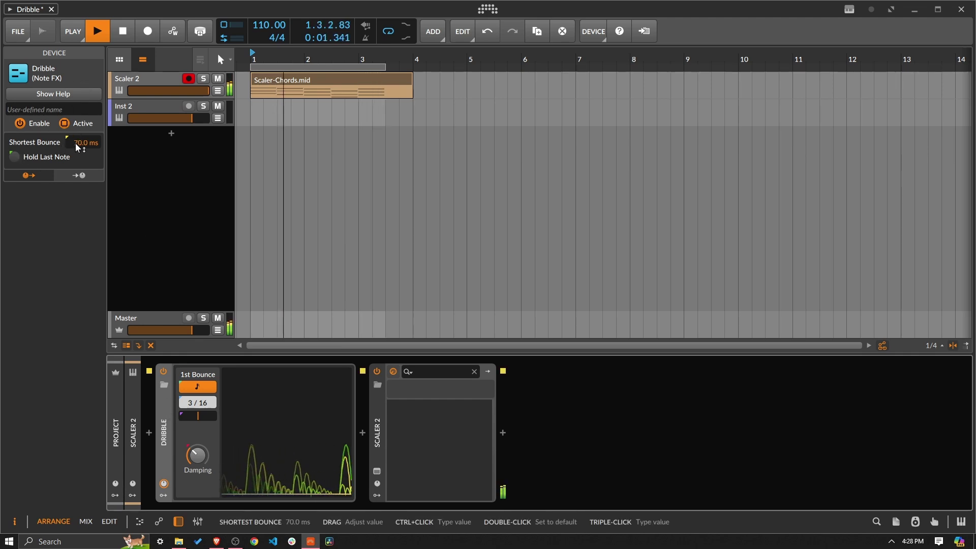
drag(76, 143, 76, 167)
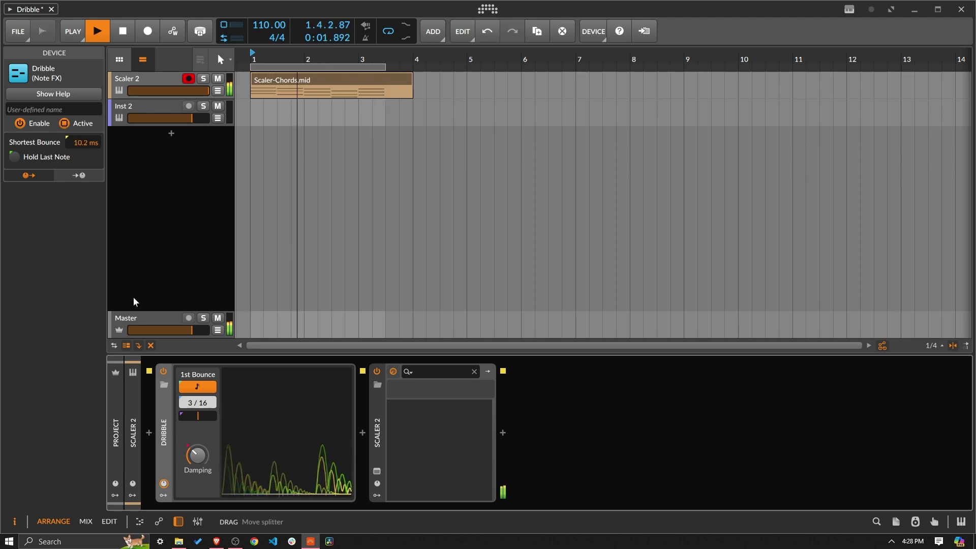
Set Dribble's 1st Bounce to 4/16 and its Damping to 37.6 %, and stop playback.
mouse_move(198, 454)
drag(197, 454, 191, 434)
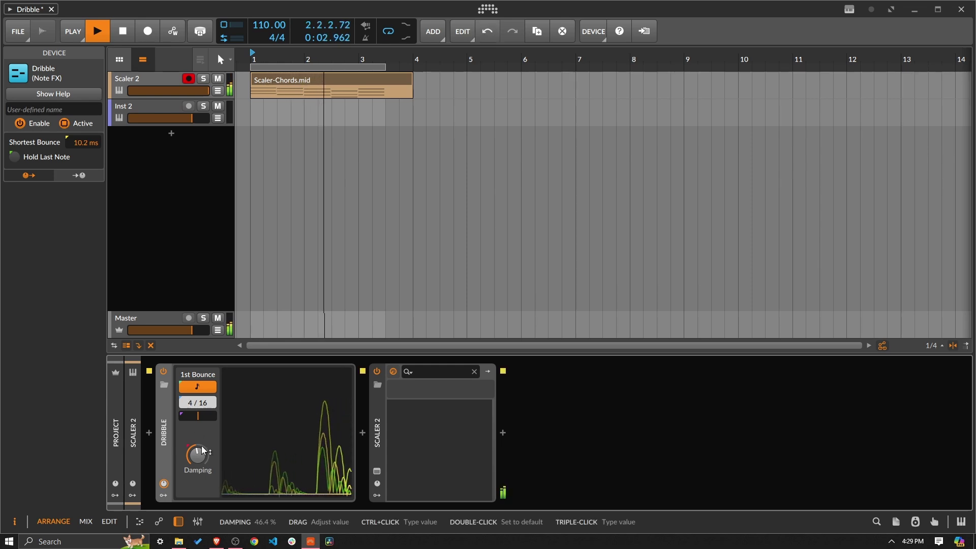
drag(197, 455, 197, 461)
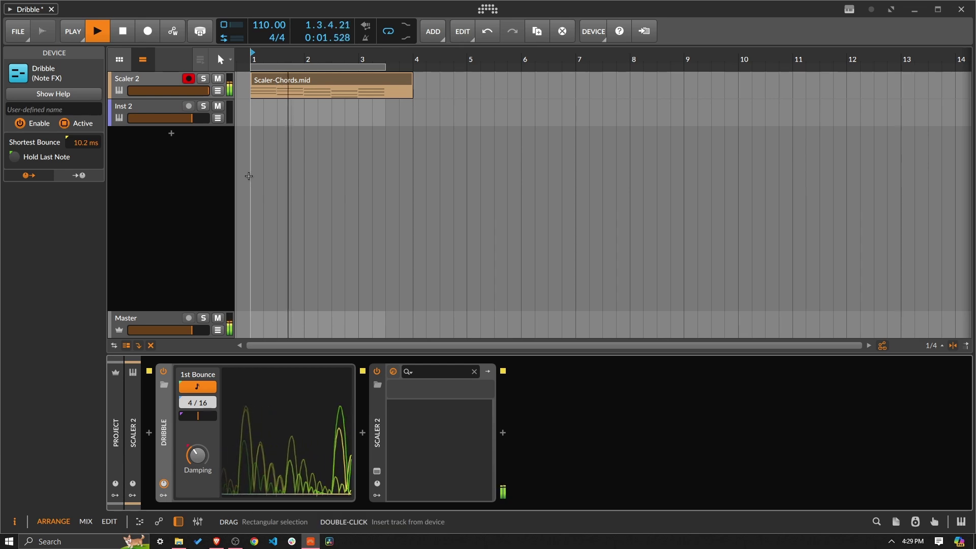
key(space)
Disable Dribble and play the dry chords while lowering the project tempo to 90 BPM.
click(163, 371)
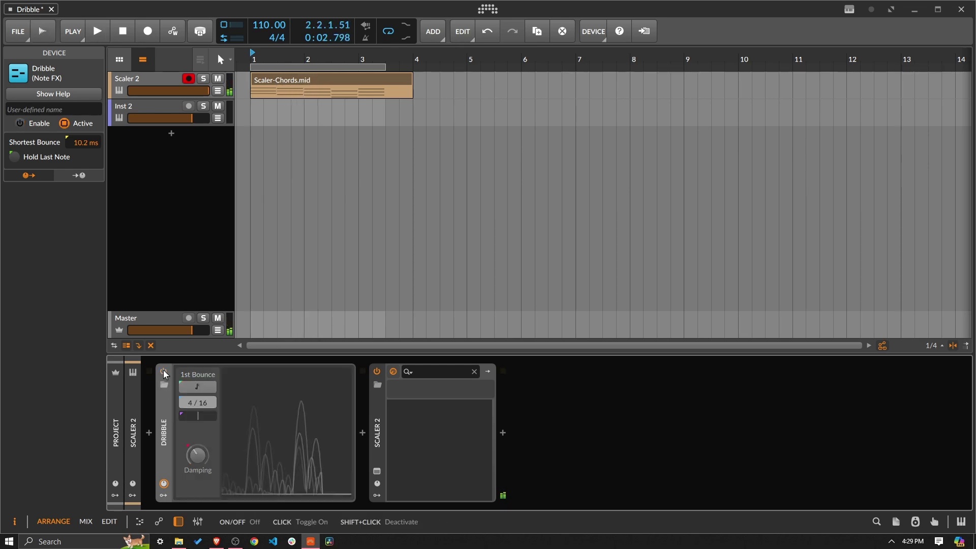
key(space)
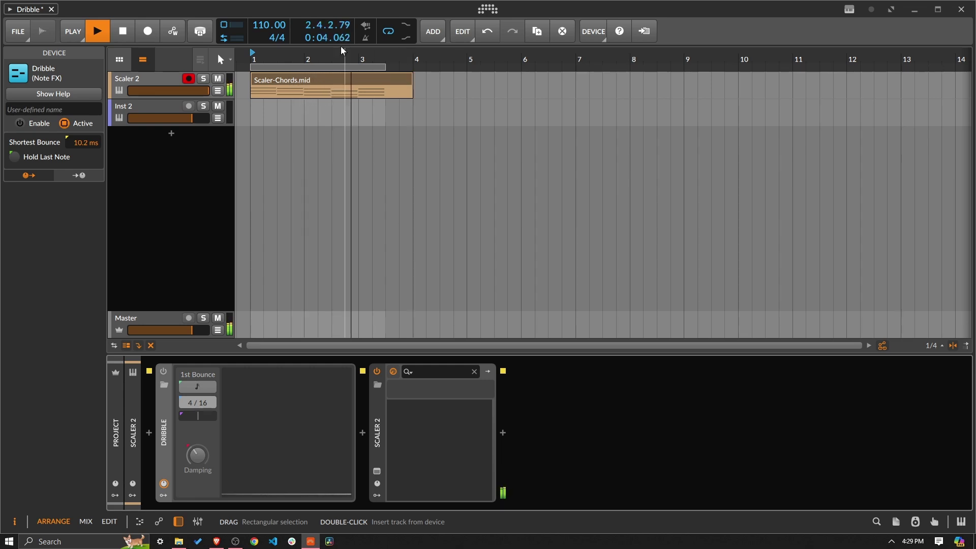
drag(270, 24, 269, 49)
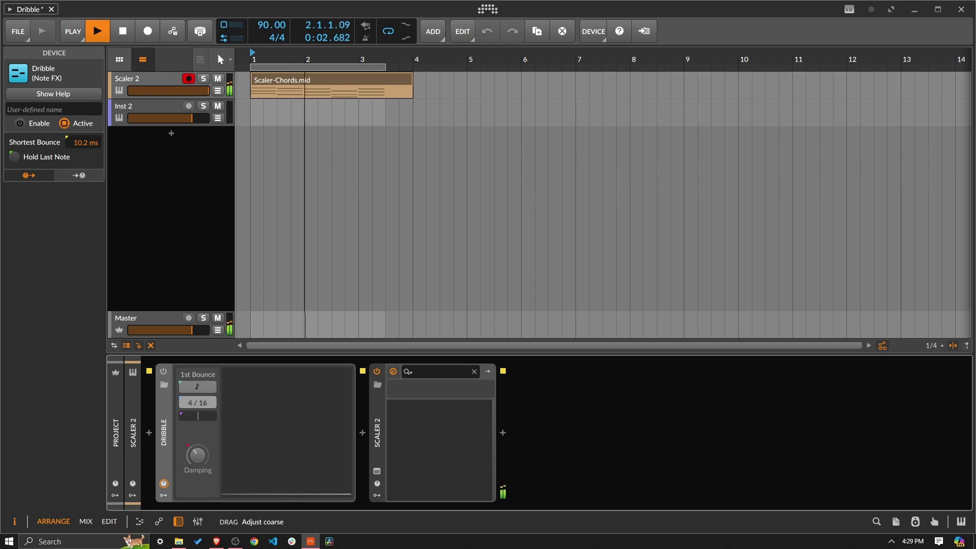
Re-enable Dribble, set lower Damping and a 3/16 1st Bounce with a negative beat time offset, and stop playback.
click(164, 371)
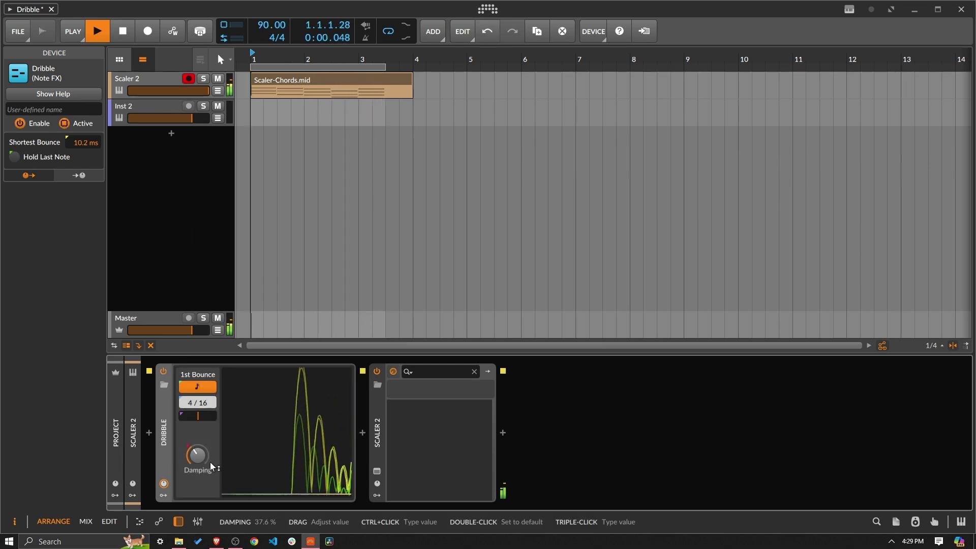
drag(211, 466, 212, 459)
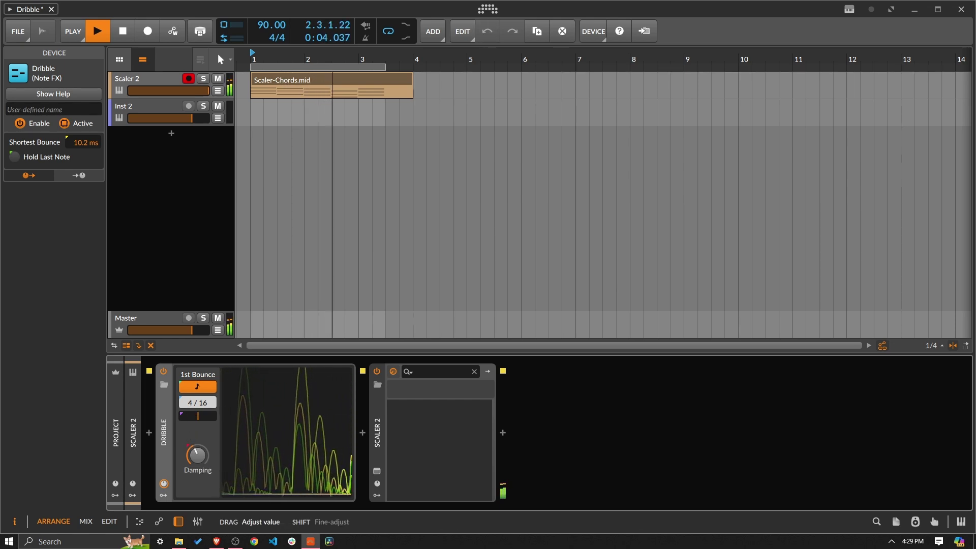
drag(197, 454, 197, 474)
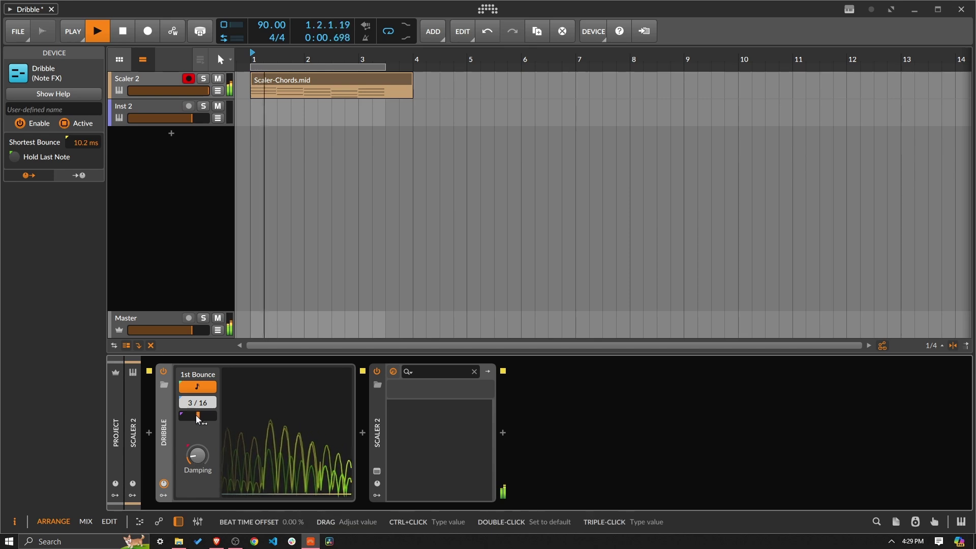
mouse_move(198, 420)
mouse_down()
mouse_move(189, 420)
mouse_move(210, 420)
mouse_move(190, 415)
mouse_up()
key(space)
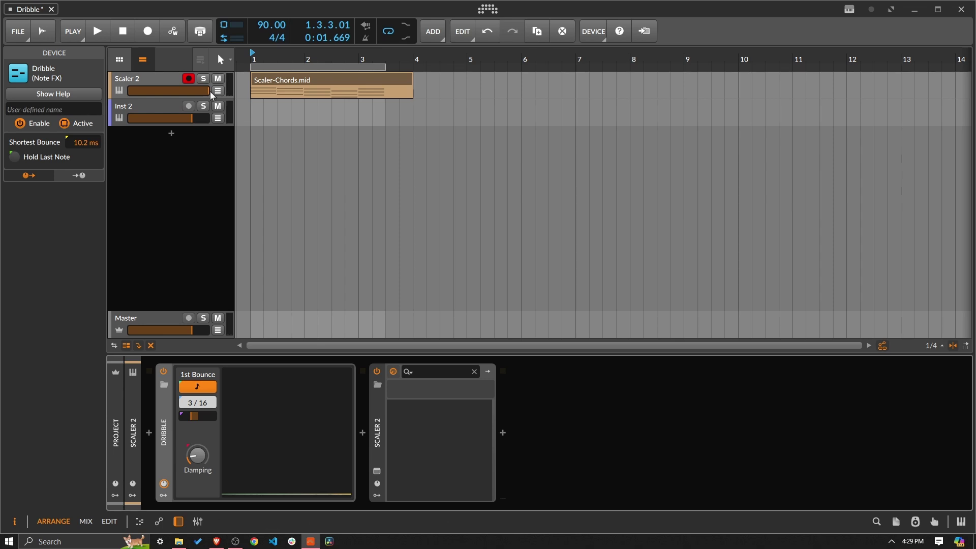
Set the Inst 2 track's note input to Scaler 2 and start recording Dribble's output.
click(187, 105)
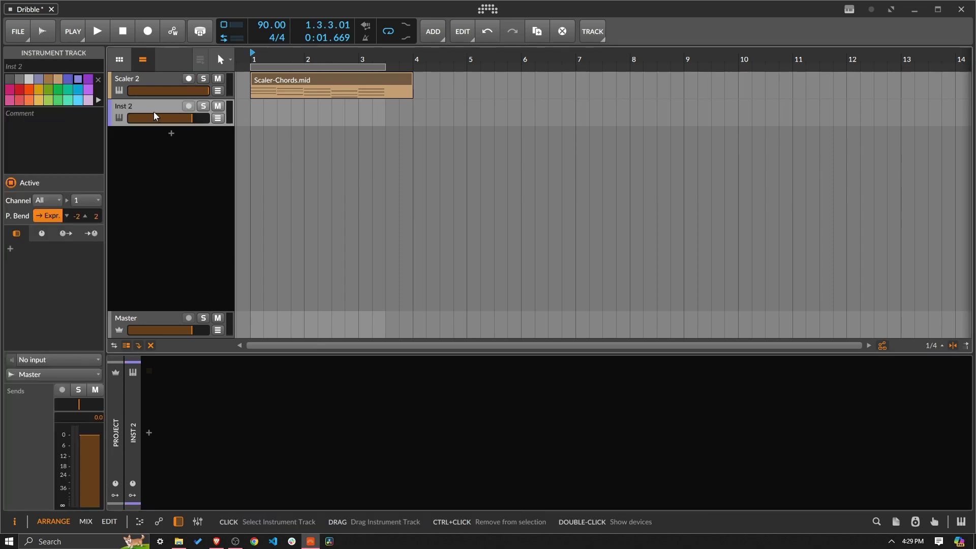
click(76, 362)
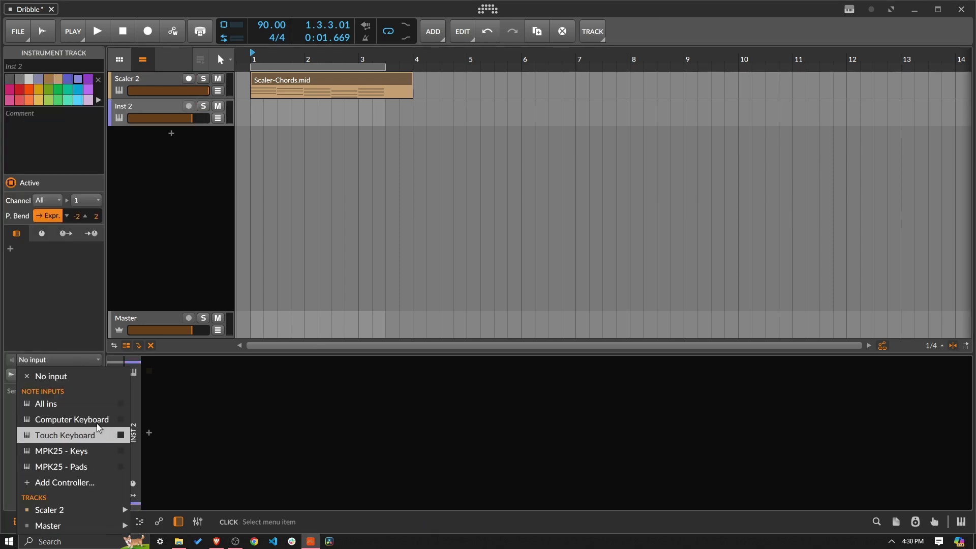
click(79, 360)
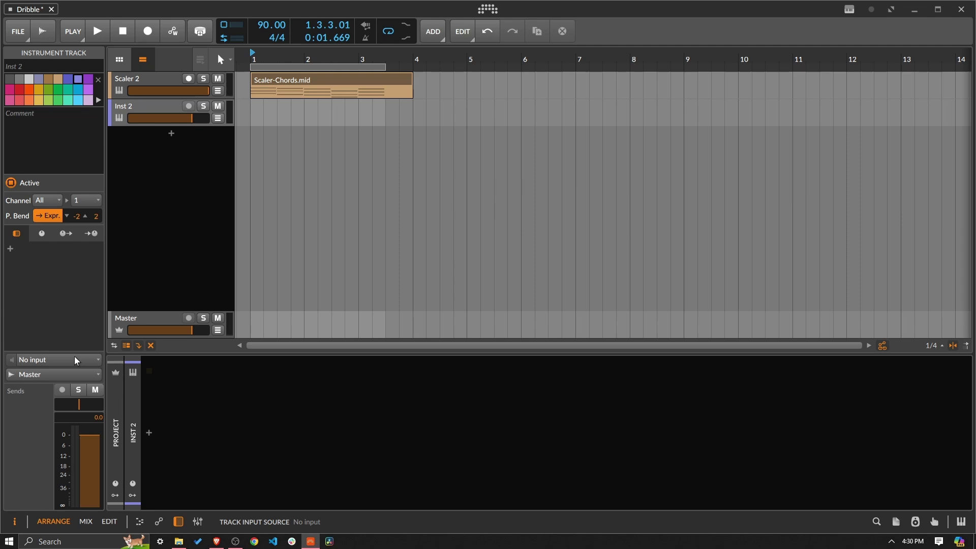
click(75, 358)
click(49, 509)
click(148, 31)
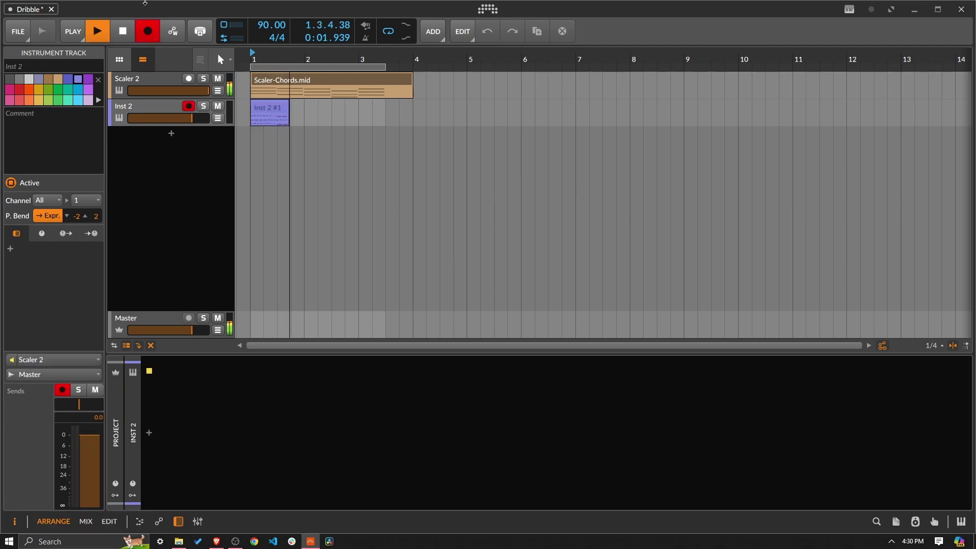
Shift Dribble's beat time offset to a positive value on the Scaler 2 track while recording, and stop the transport.
click(152, 81)
click(226, 376)
mouse_move(195, 415)
mouse_down()
mouse_move(197, 397)
mouse_move(206, 415)
mouse_up()
key(space)
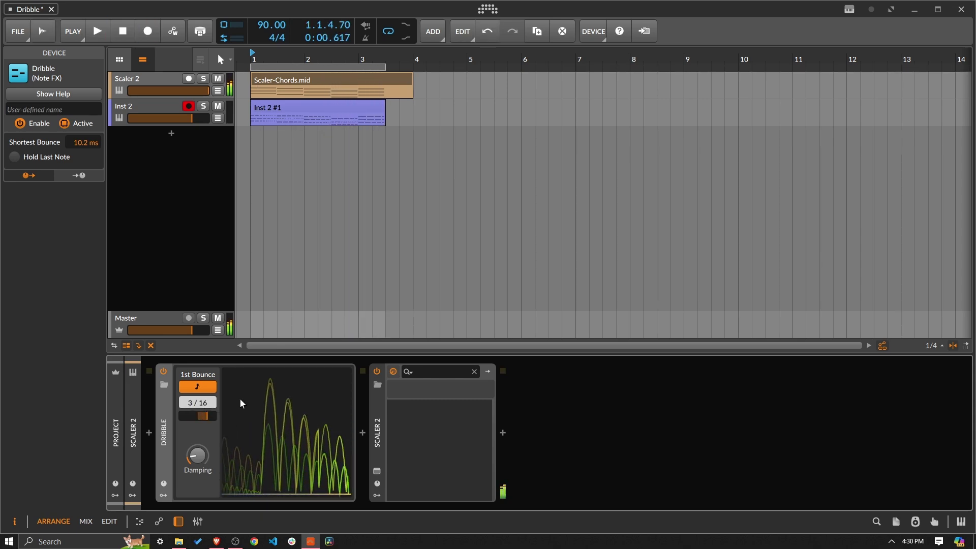
Examine the recorded Inst 2 #1 clip's notes and velocities in the detail editor, and return to the Scaler 2 track's devices.
double_click(362, 109)
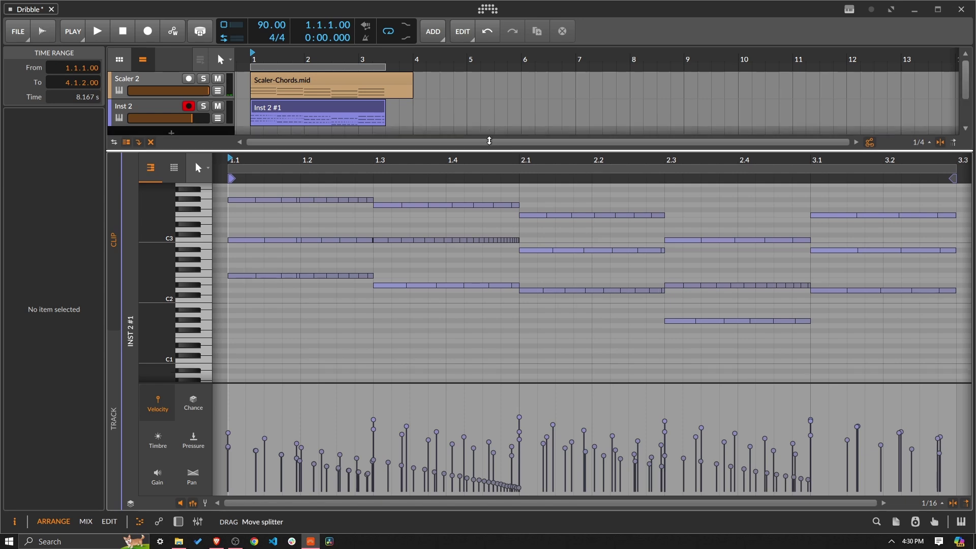
drag(482, 161, 463, 145)
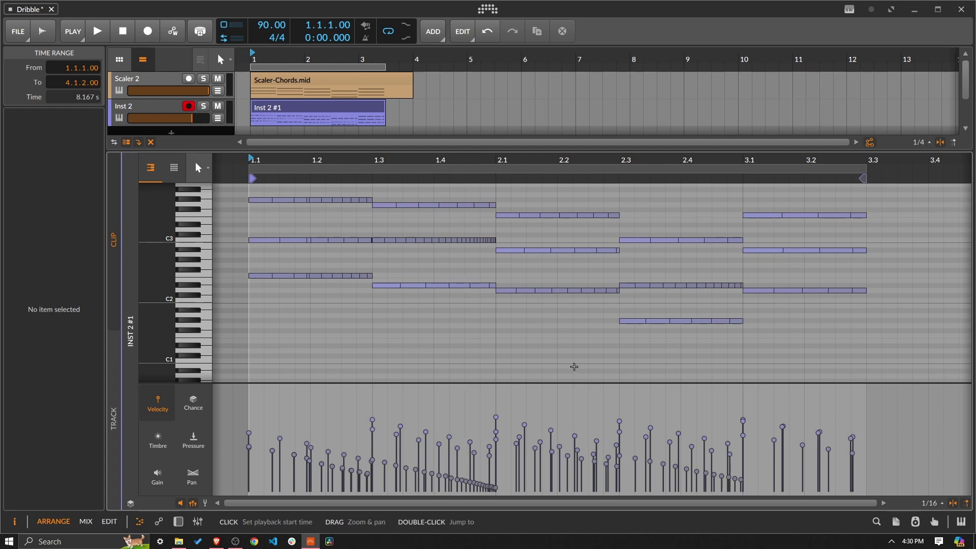
double_click(142, 81)
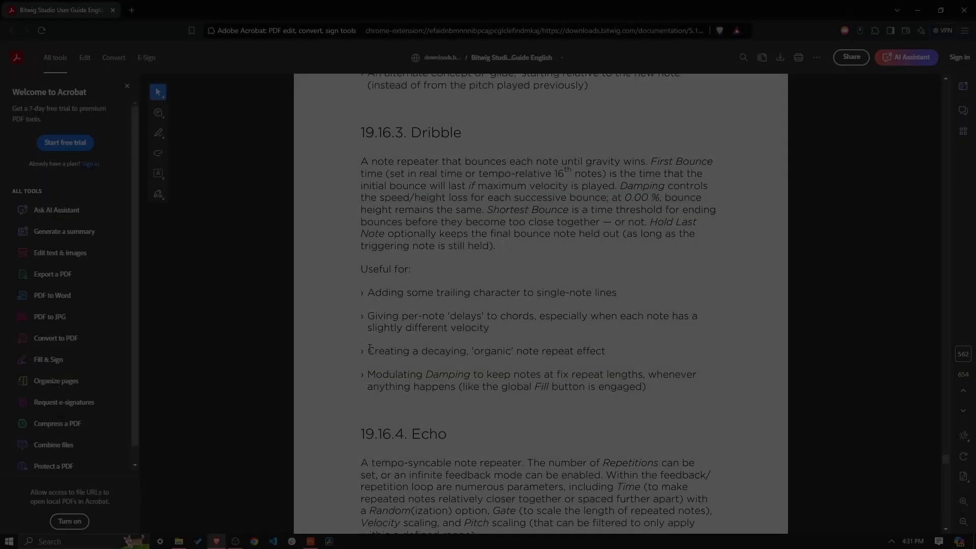
Read the Dribble section's use cases in the Bitwig user guide, and switch back to Bitwig Studio.
drag(370, 348, 542, 340)
click(614, 349)
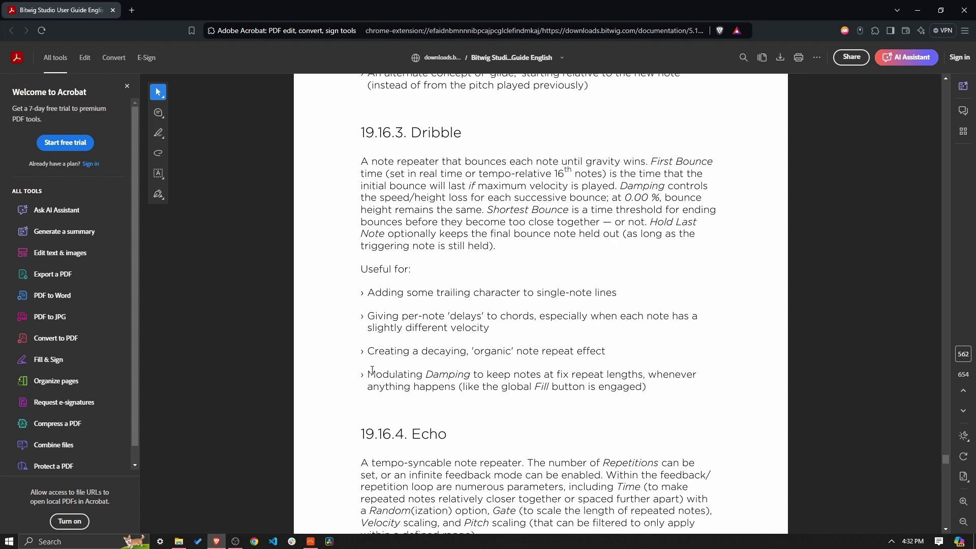
key(alt+Tab)
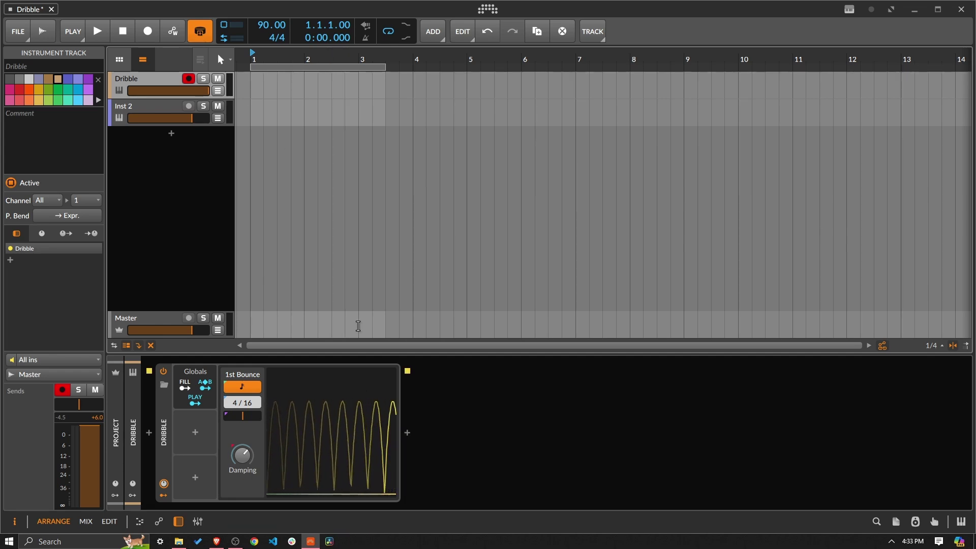
Turn off Fill, insert a Polymer synth after Dribble and raise its ADSR envelope's sustain to maximum.
click(199, 33)
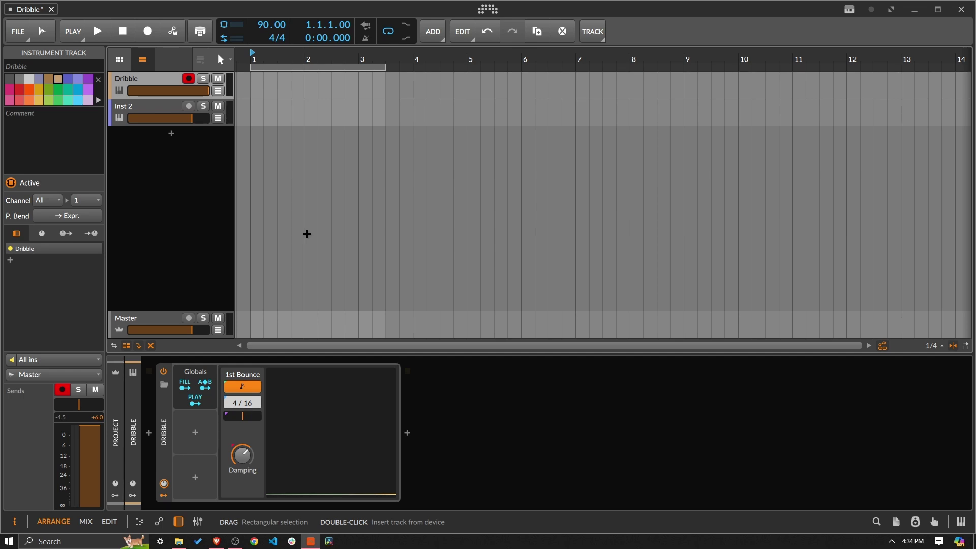
click(407, 433)
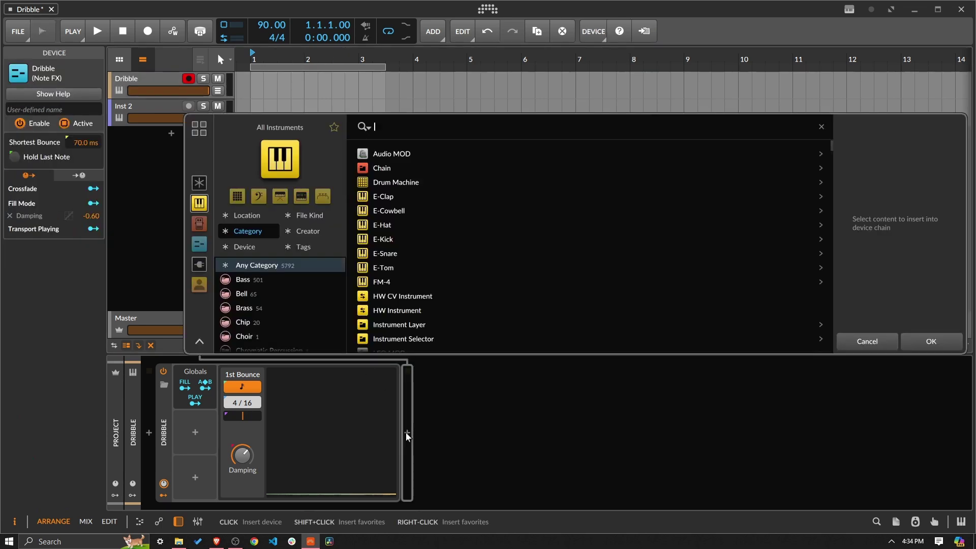
text(pol)
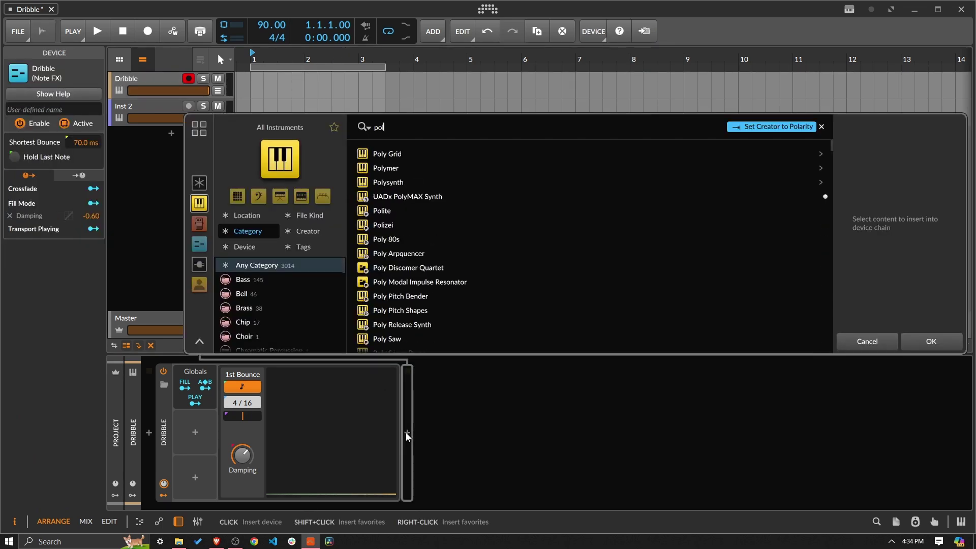
click(496, 167)
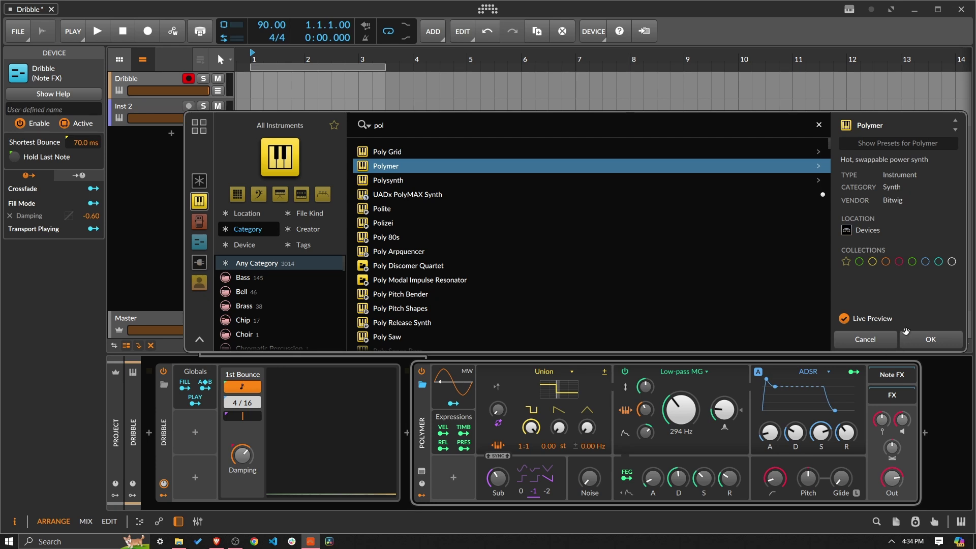
click(909, 337)
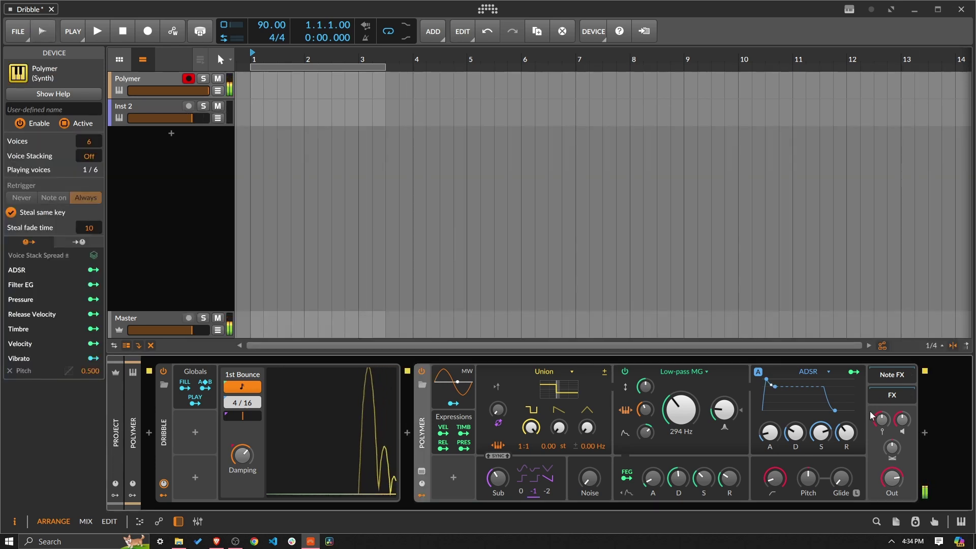
drag(821, 432, 846, 440)
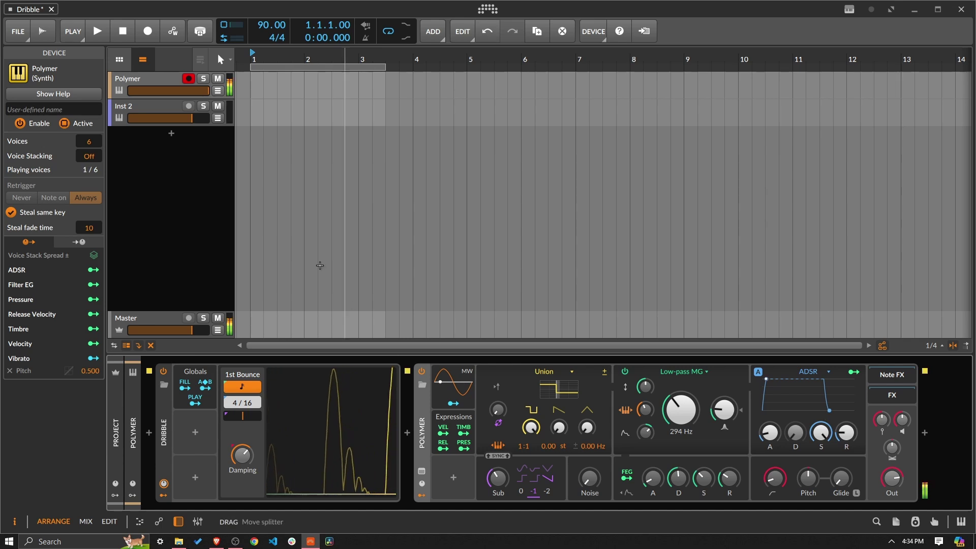
Audition the Fill modulation by switching Fill on and off twice, with Dribble's Damping set to 35.6 %.
click(199, 31)
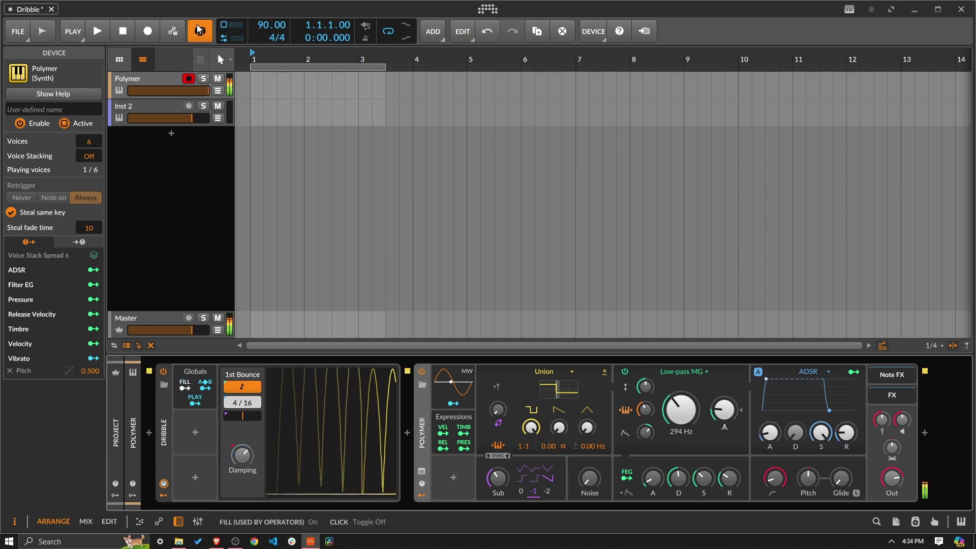
click(199, 30)
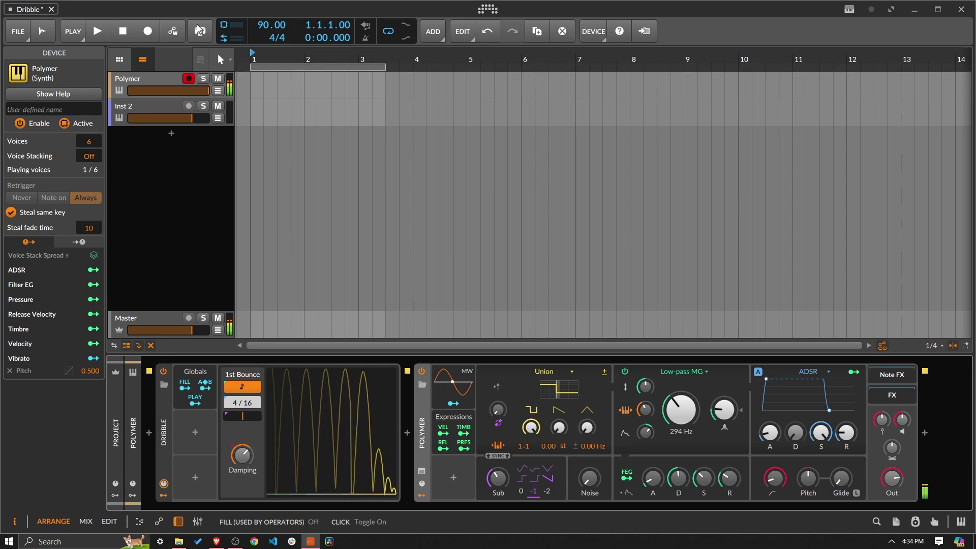
mouse_move(242, 453)
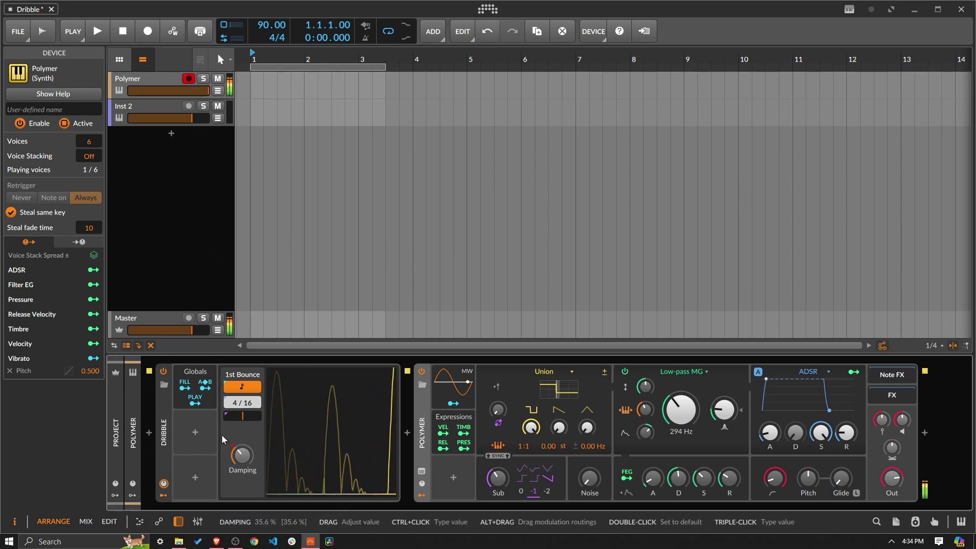
click(198, 32)
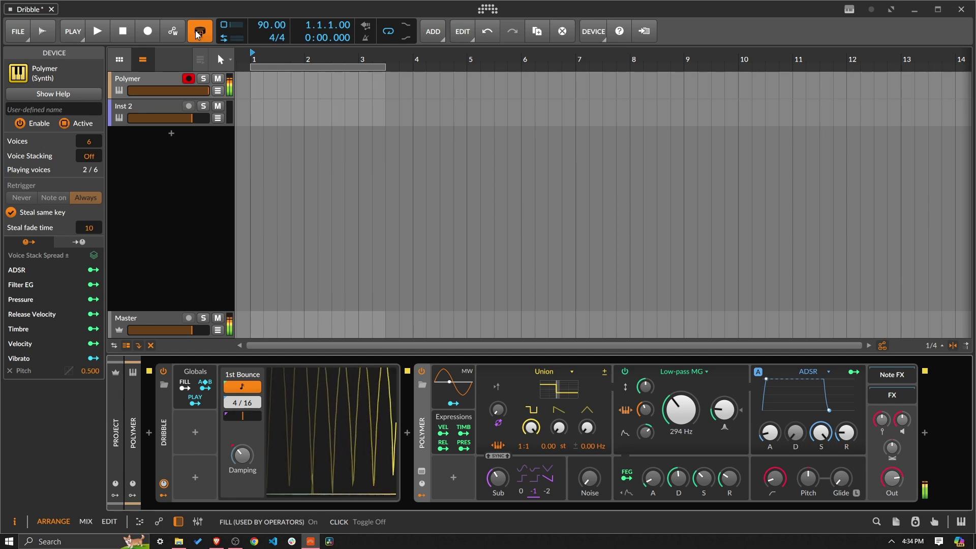
click(197, 33)
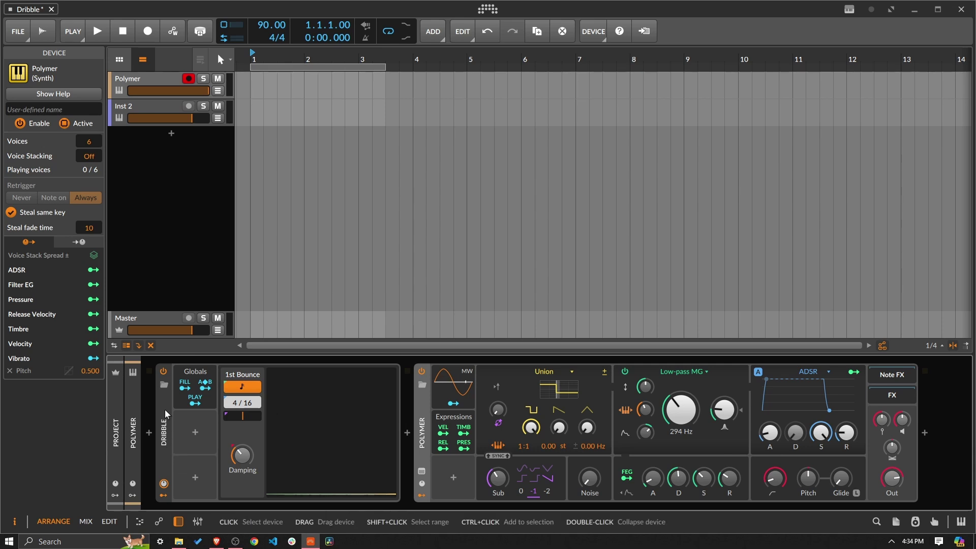
Load the Different Gravity preset into Dribble, show its remote controls and inspect the device's Shortest Bounce and Hold Last Note settings.
click(164, 386)
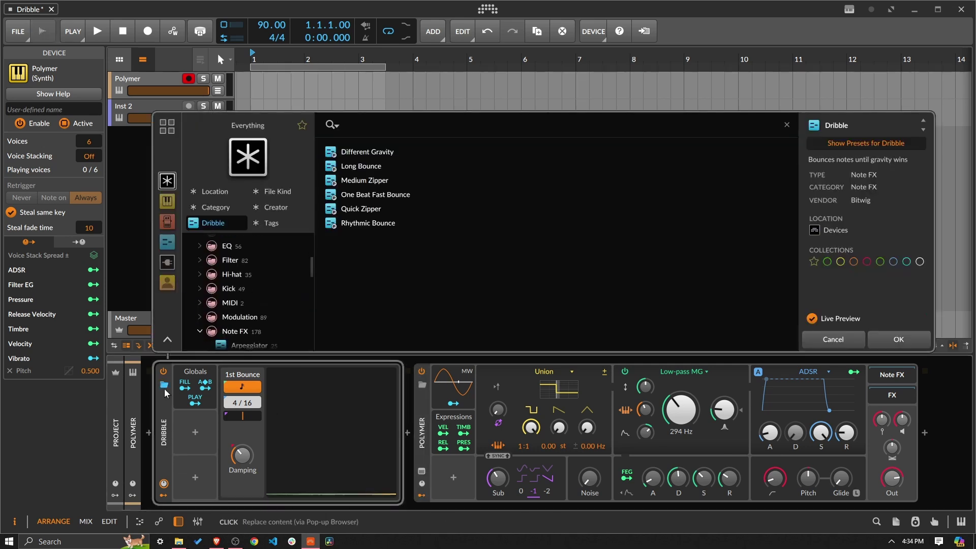
click(371, 153)
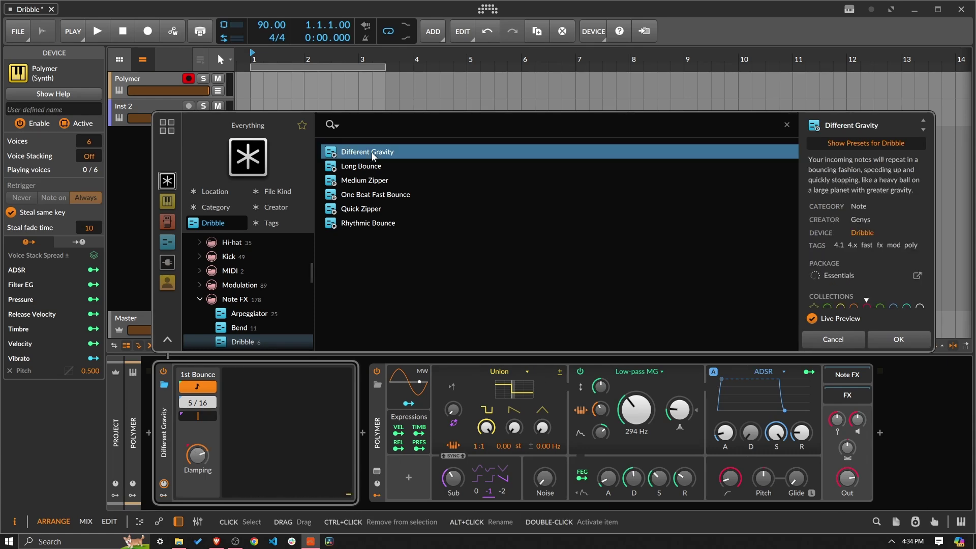
click(889, 340)
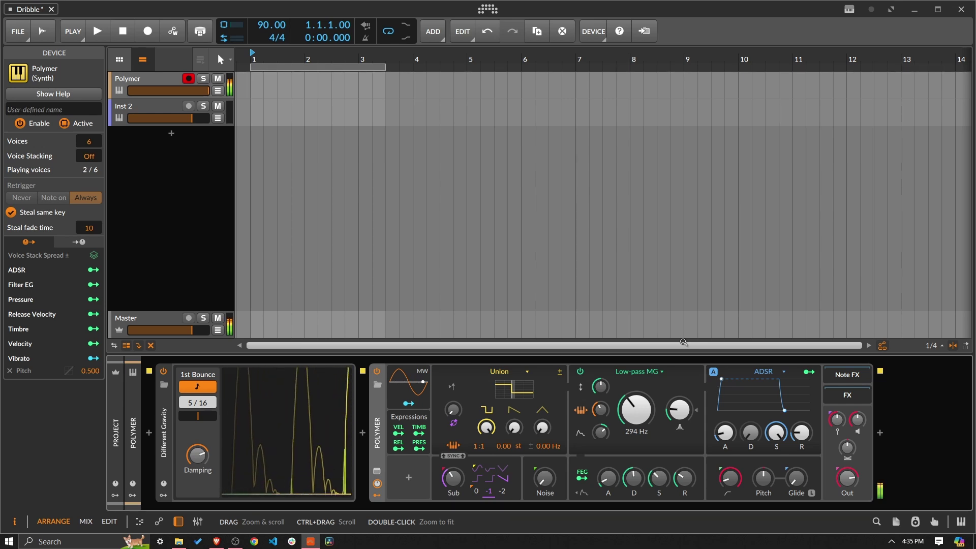
click(164, 483)
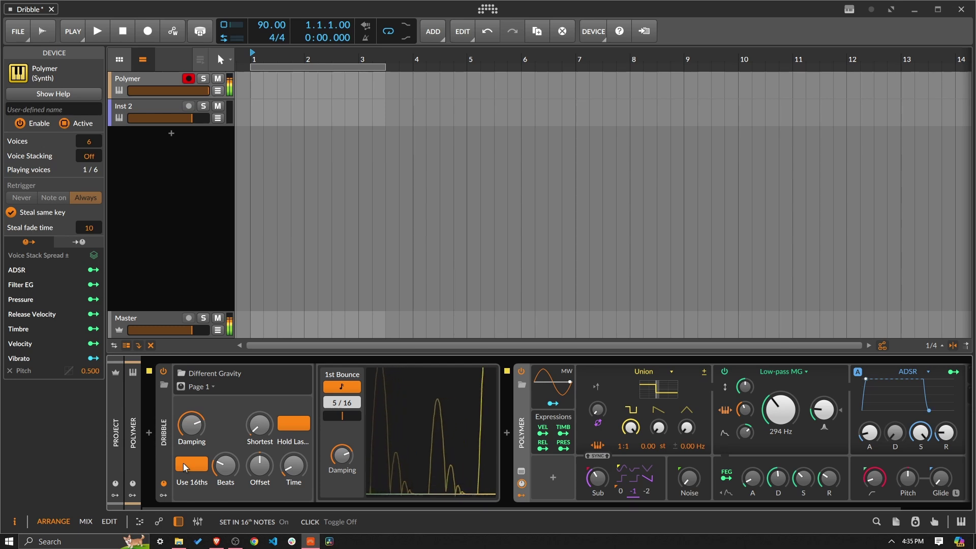
click(165, 441)
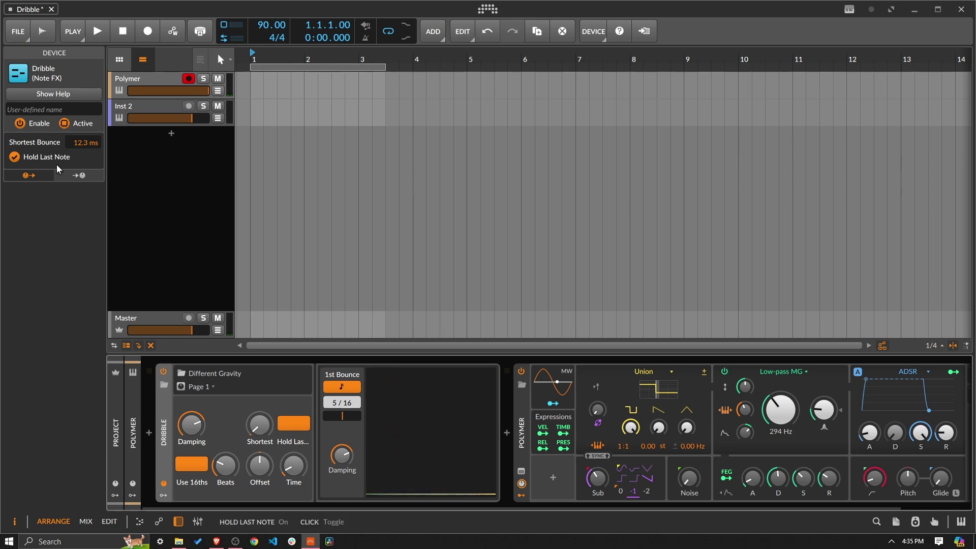
Replace the Dribble preset with Long Bounce and show its remote controls.
click(164, 384)
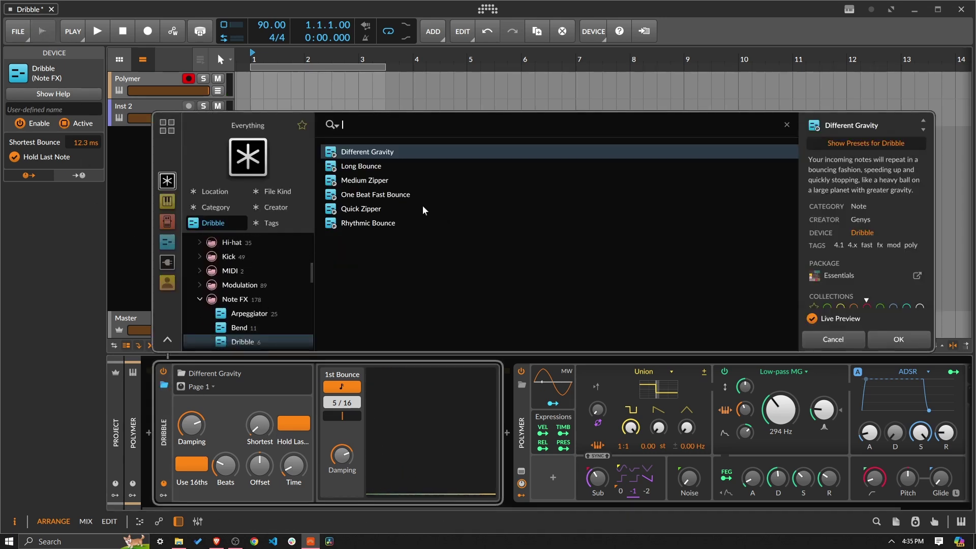
click(403, 167)
click(893, 337)
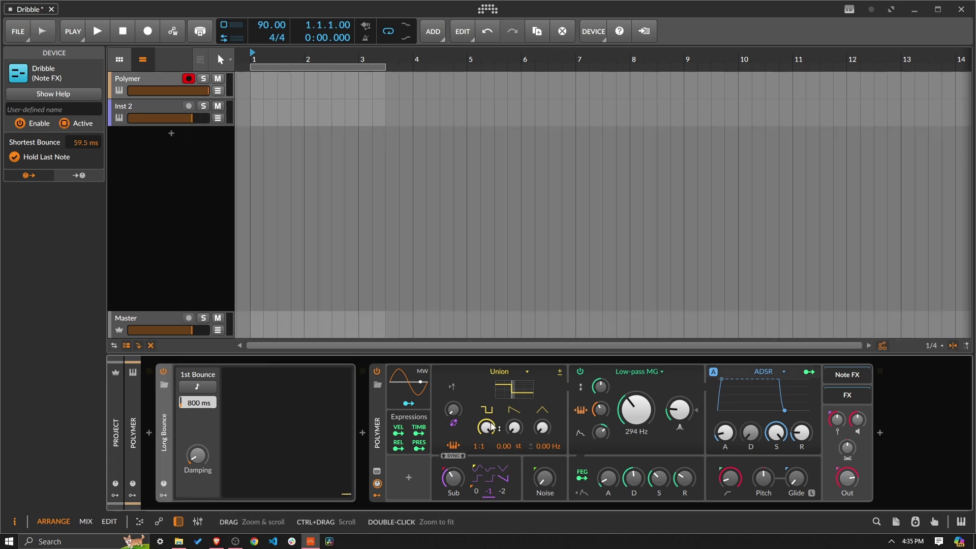
double_click(163, 477)
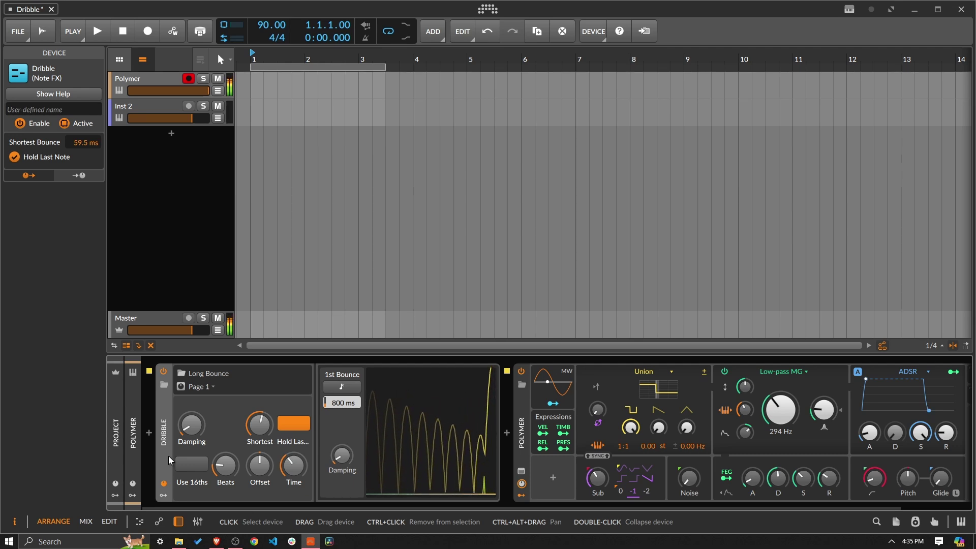
Switch Dribble to the Medium Zipper preset and reveal its remote controls.
click(164, 385)
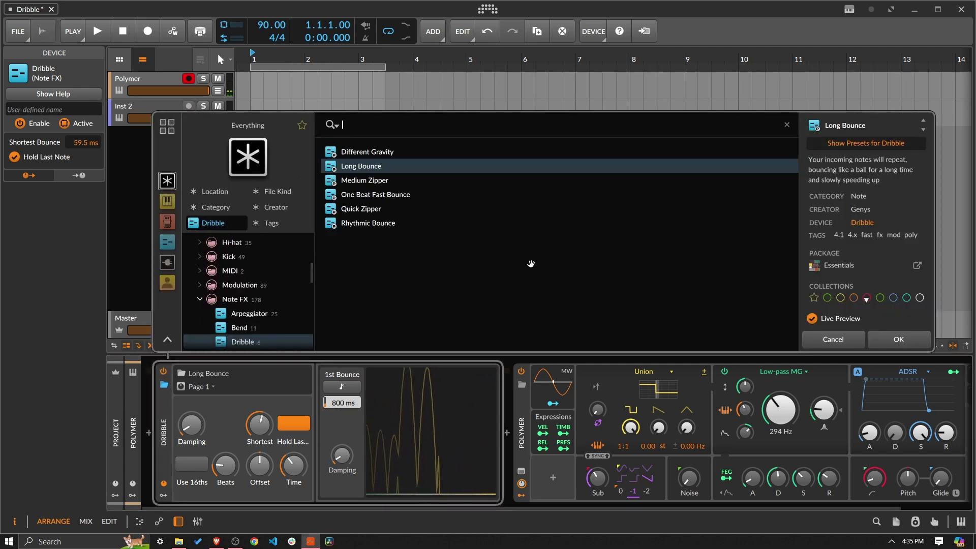
click(478, 179)
click(877, 333)
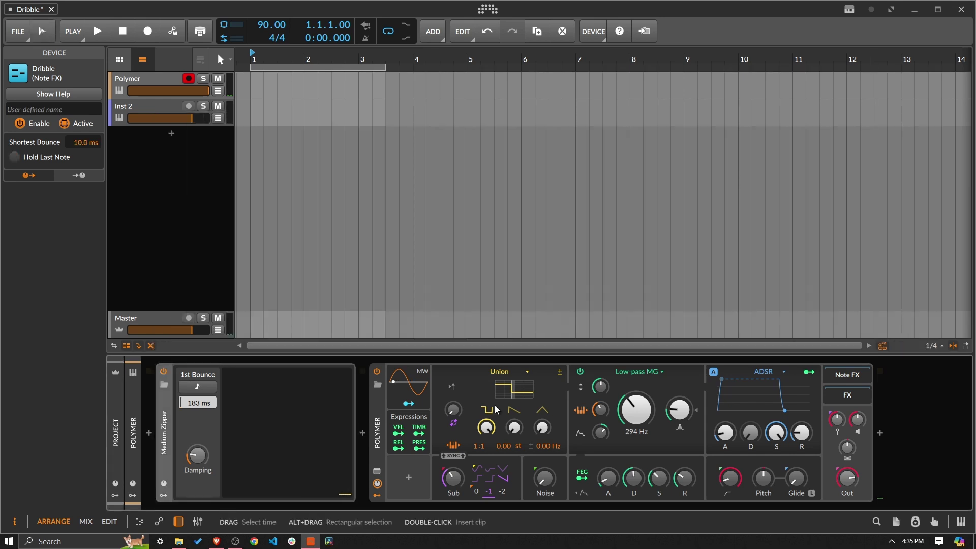
click(165, 484)
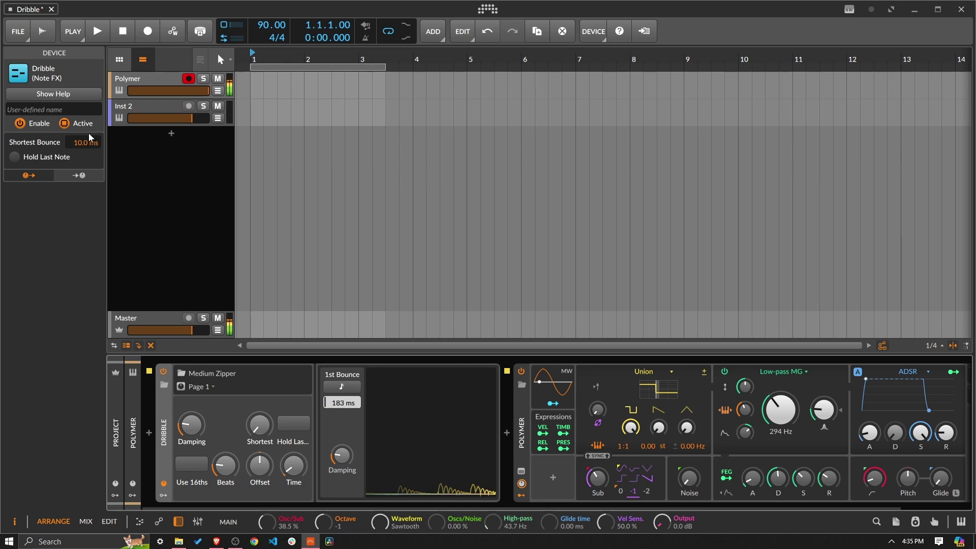
Load Dribble's One Beat Fast Bounce preset and display its remote controls.
click(164, 385)
click(448, 195)
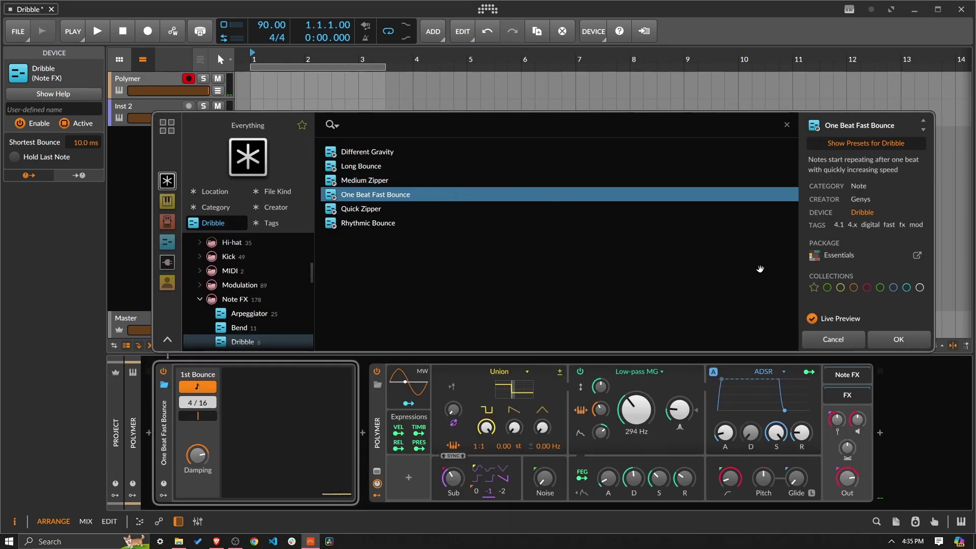
click(898, 340)
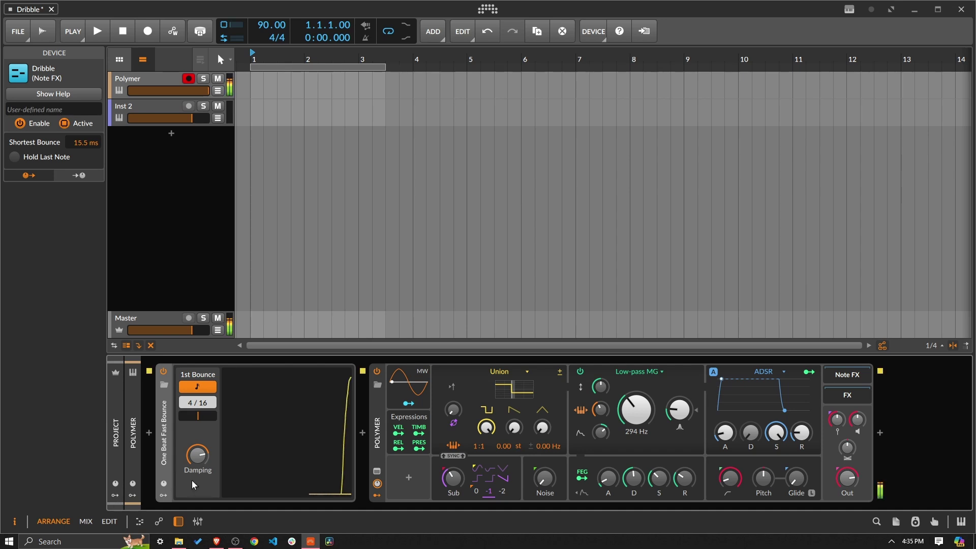
click(164, 484)
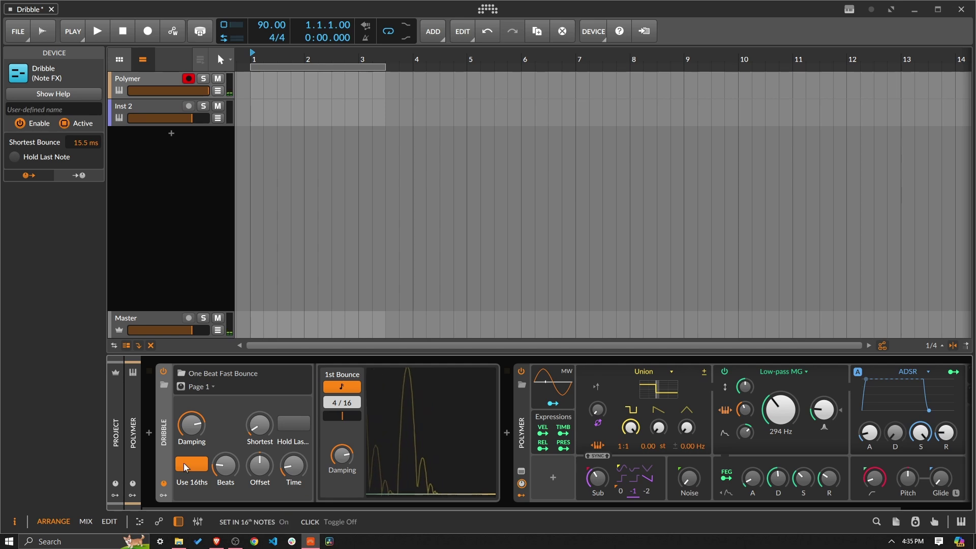
Load the Quick Zipper preset into Dribble for auditioning.
click(163, 385)
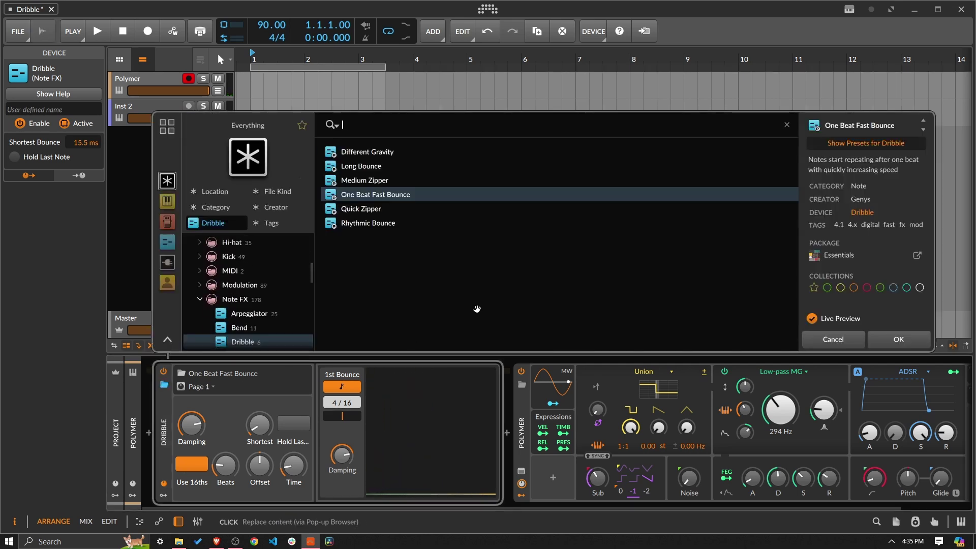
click(411, 209)
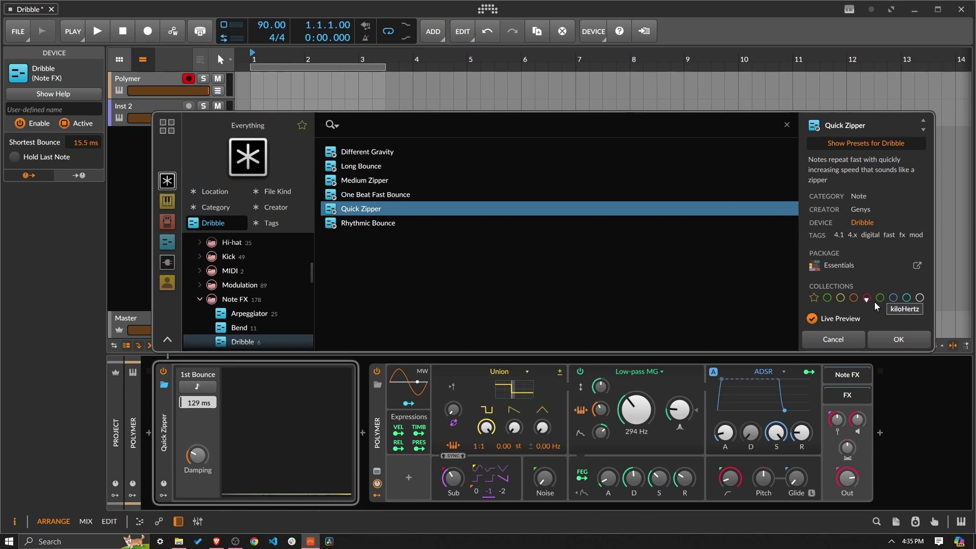
click(898, 340)
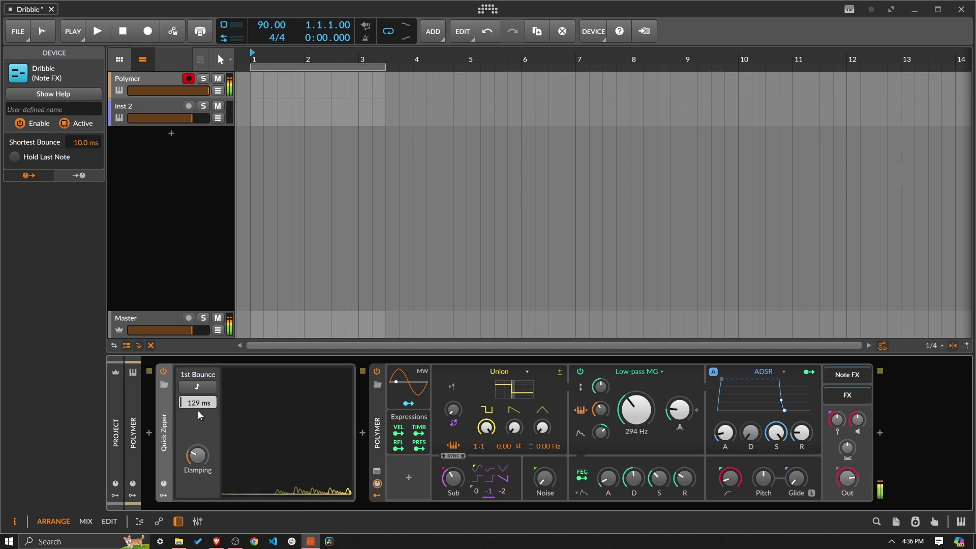
Load the Rhythmic Bounce preset into Dribble and open its Classic LFO modulator's settings.
click(163, 385)
click(418, 222)
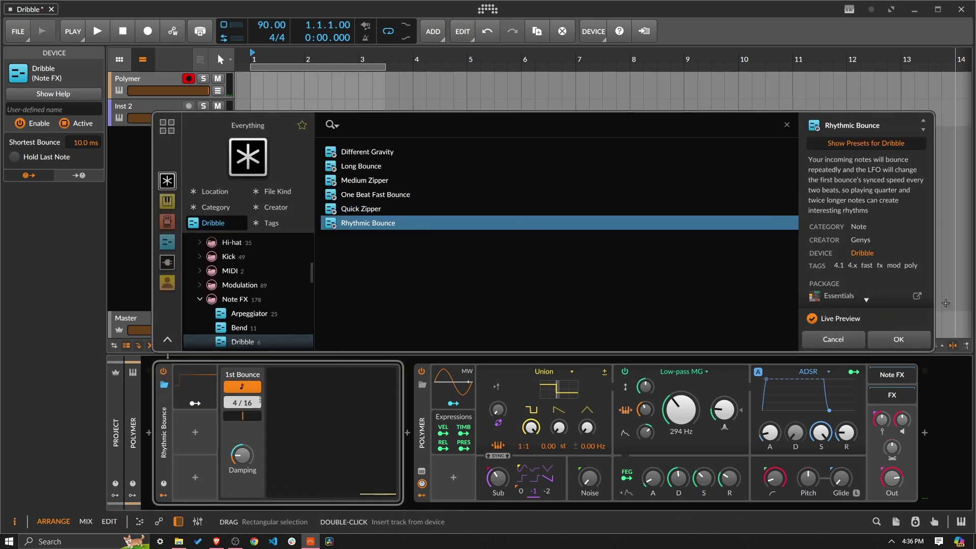
click(898, 339)
click(187, 382)
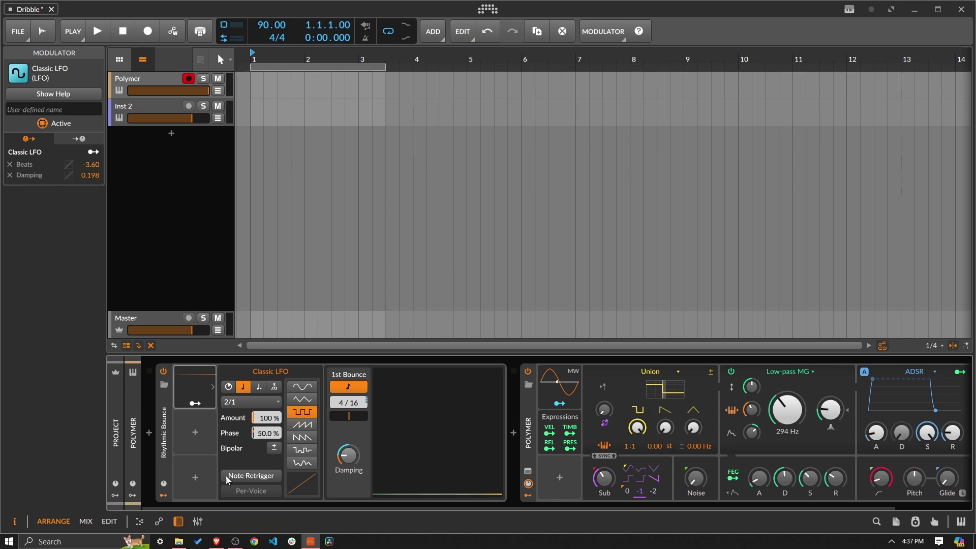
Delete the Dribble device with the Rhythmic Bounce preset, keeping the Polymer synth on the track.
click(169, 424)
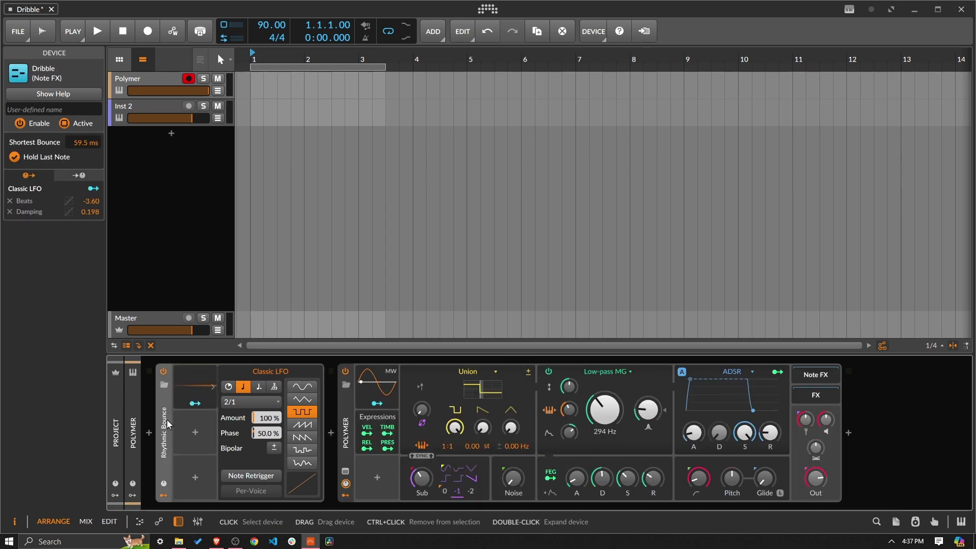
key(Delete)
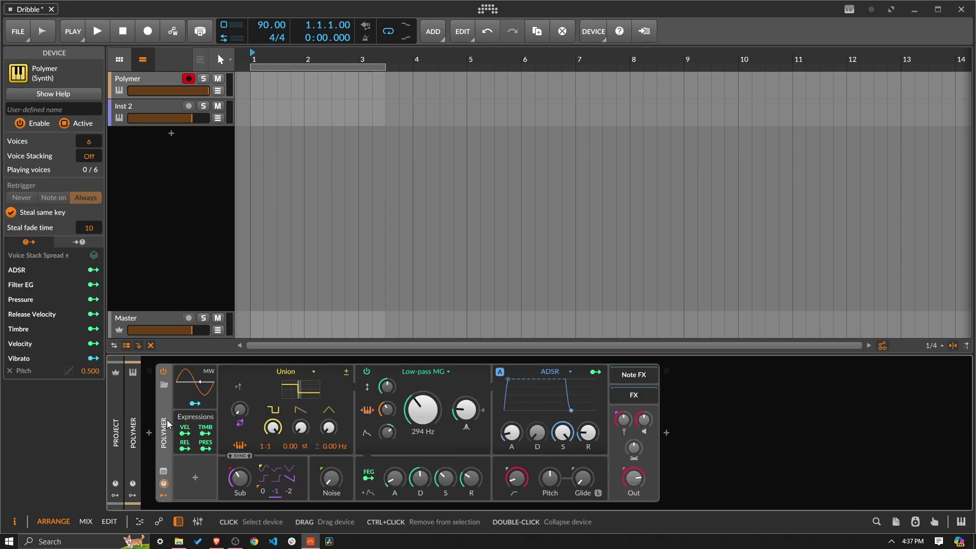